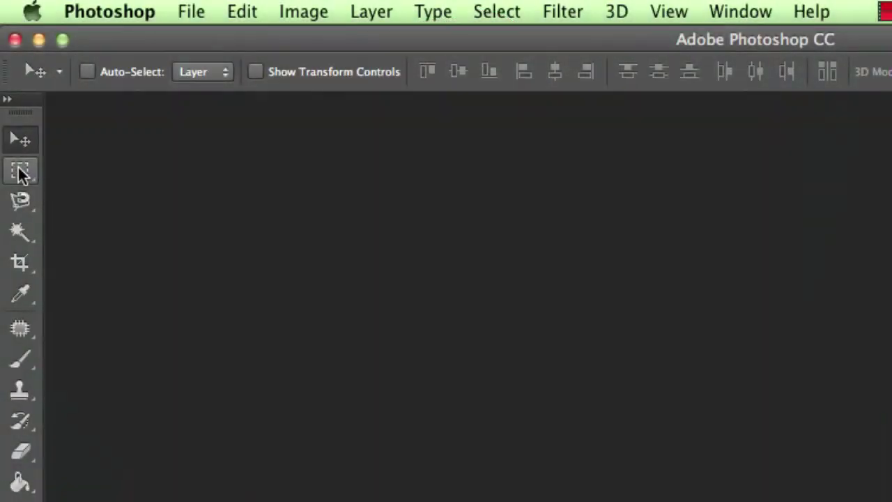
Cycle through the Move, Rectangular Marquee, Magnetic Lasso, Magic Wand, Crop and Eyedropper tools
click(20, 172)
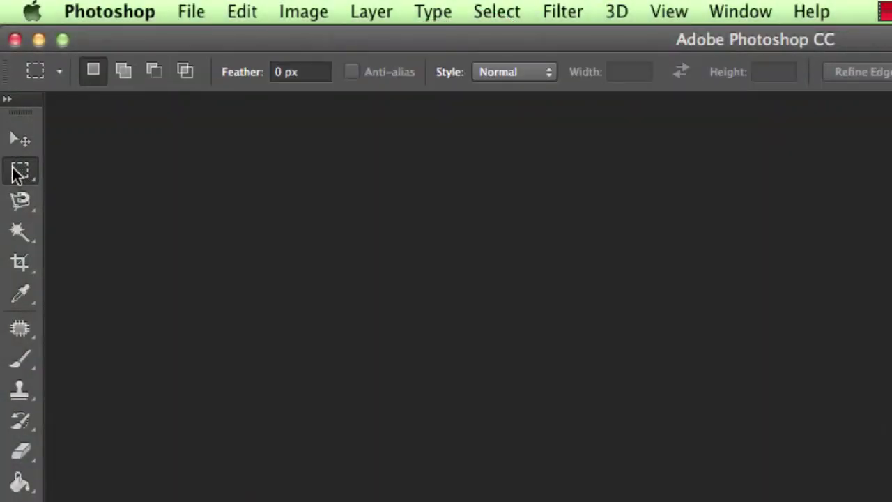
click(20, 140)
click(20, 171)
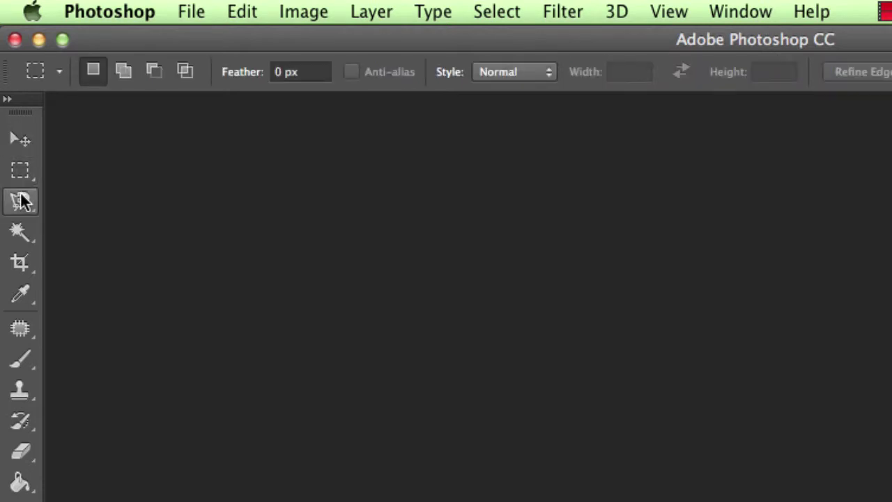
click(20, 200)
click(18, 234)
click(18, 262)
click(20, 295)
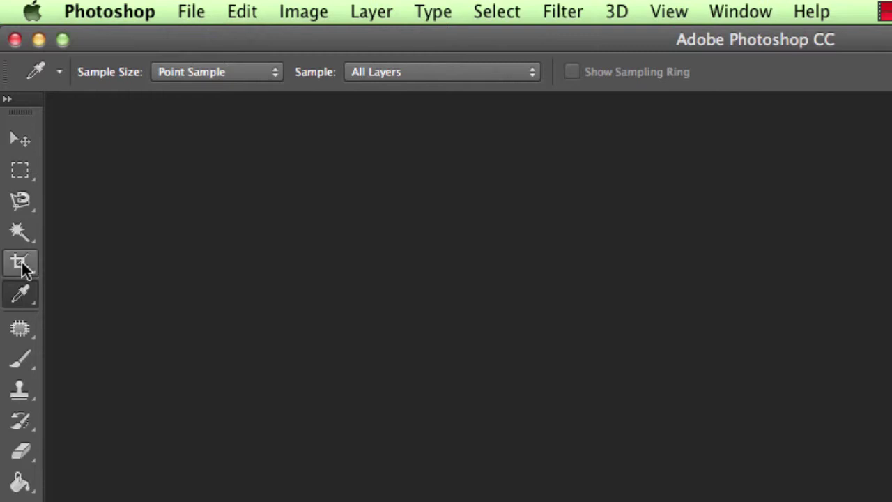
View the Crop, Magic Wand and Lasso flyouts, try Quick Selection, and return to Rectangular Marquee
click(21, 265)
click(21, 264)
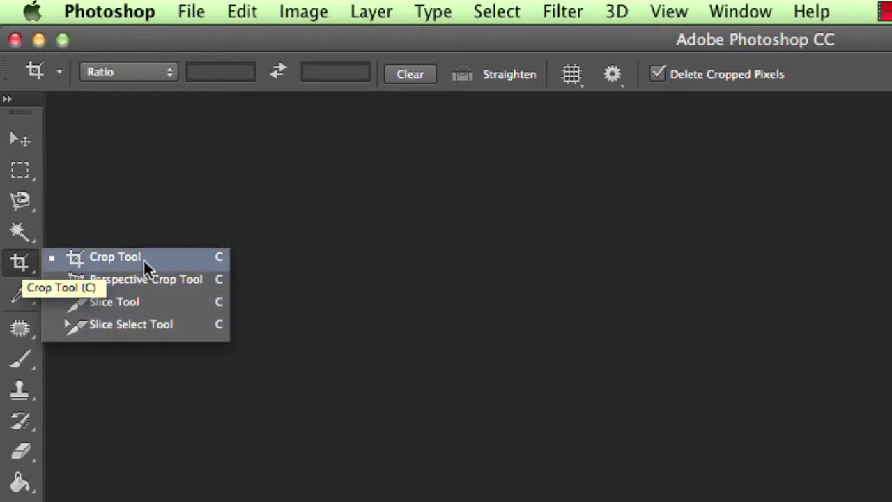
click(21, 240)
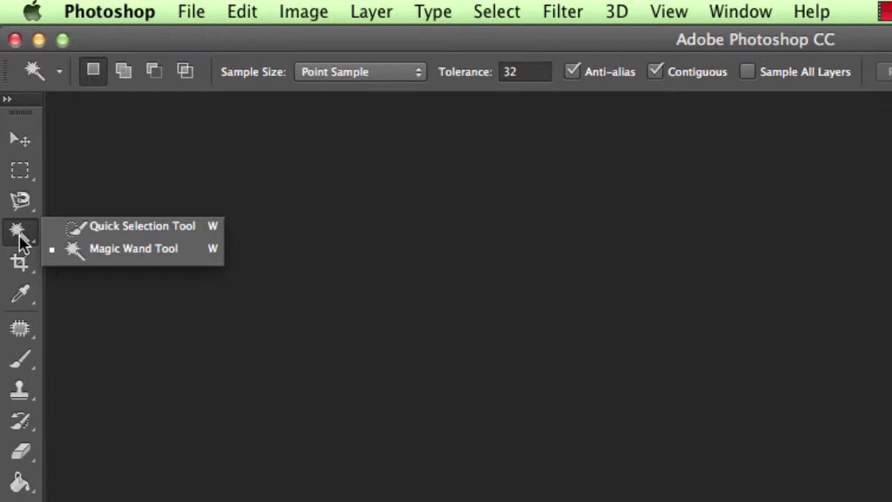
click(130, 237)
click(18, 206)
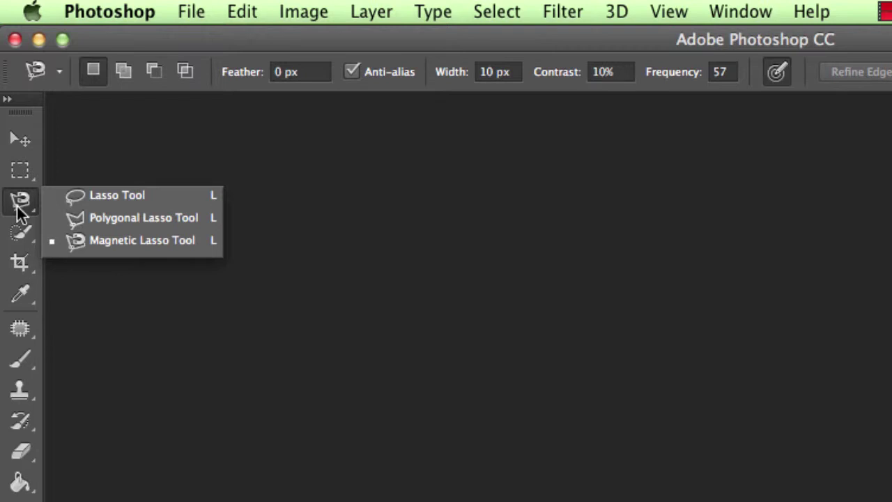
click(18, 177)
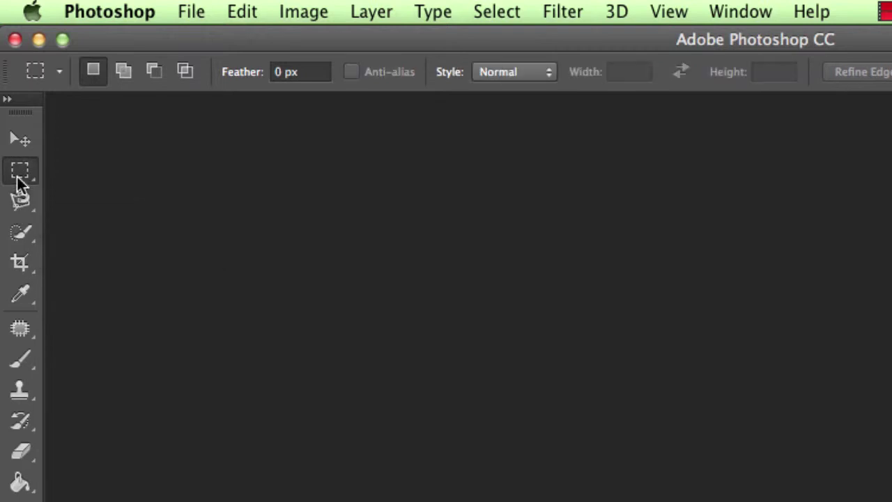
click(18, 177)
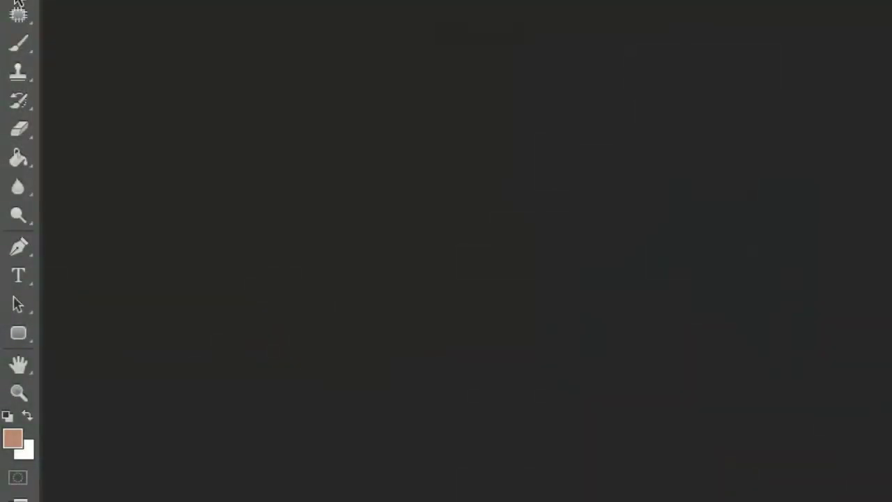
Show the Healing, Brush, Clone Stamp and Eraser tool flyouts, selecting Brush and Clone Stamp
click(17, 20)
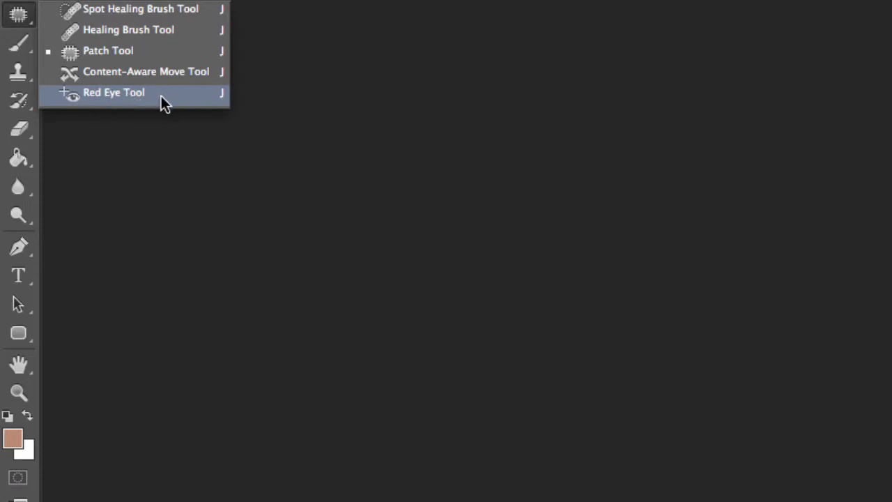
click(23, 49)
click(23, 52)
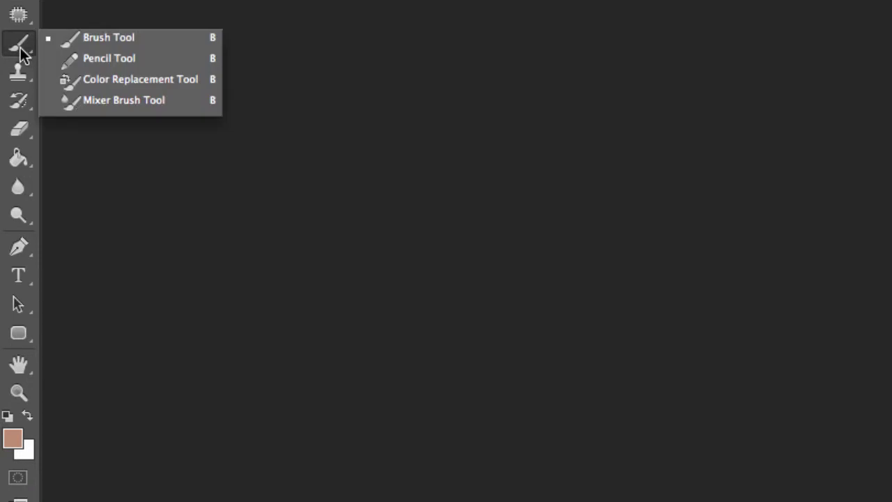
click(17, 78)
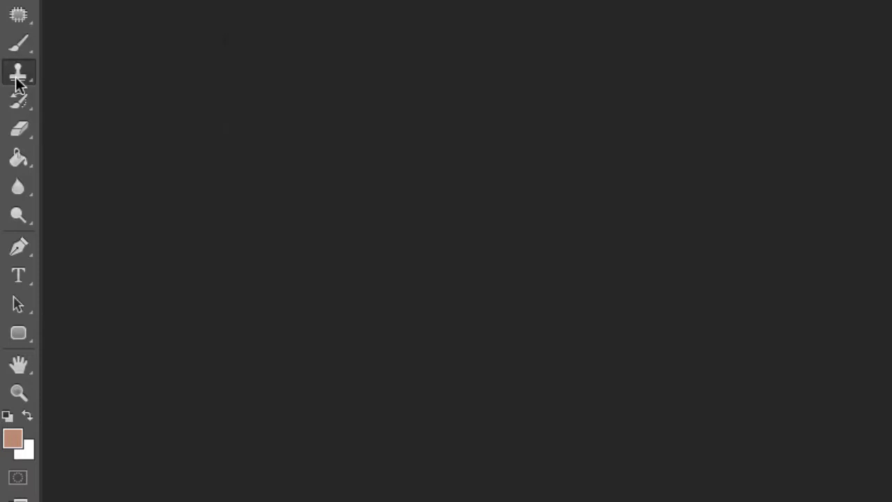
click(17, 80)
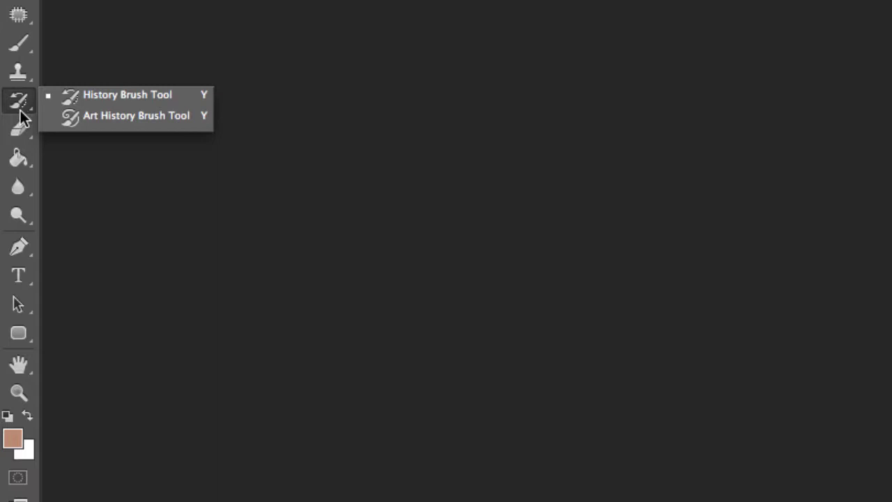
click(20, 128)
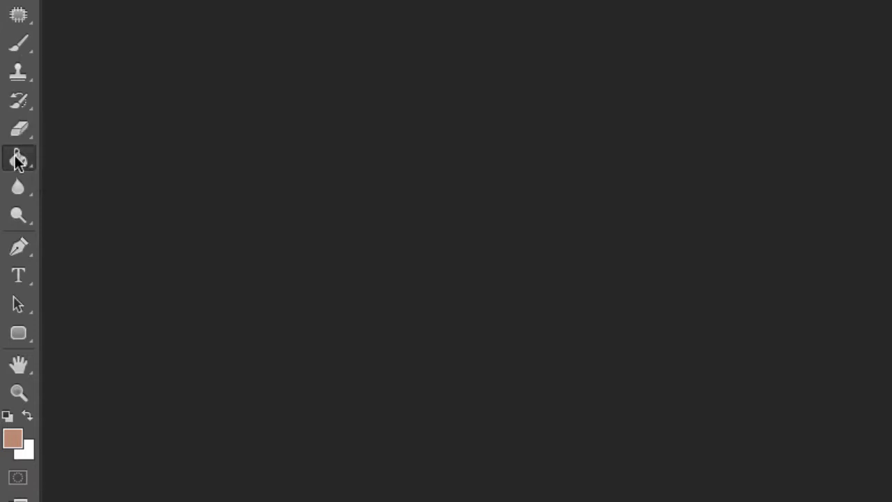
Show the Gradient/Paint Bucket flyout, keep Blur chosen, and reveal the Dodge, Burn and Sponge variants
click(17, 159)
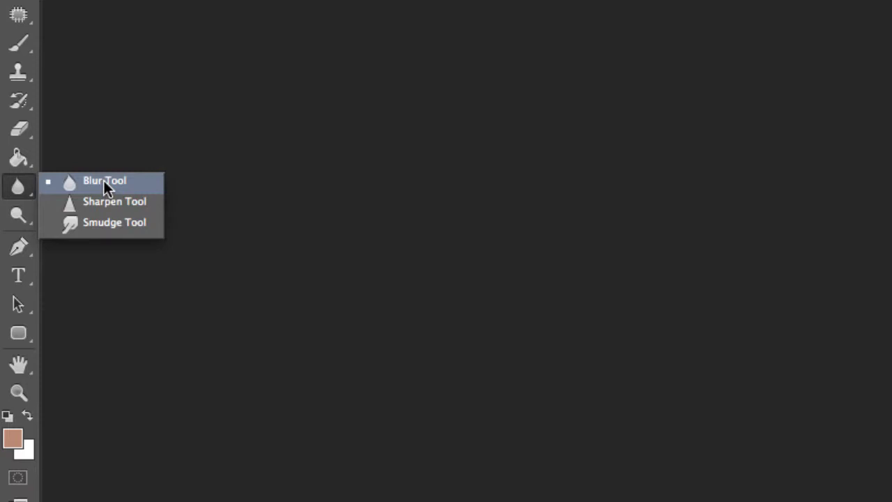
click(104, 181)
click(24, 221)
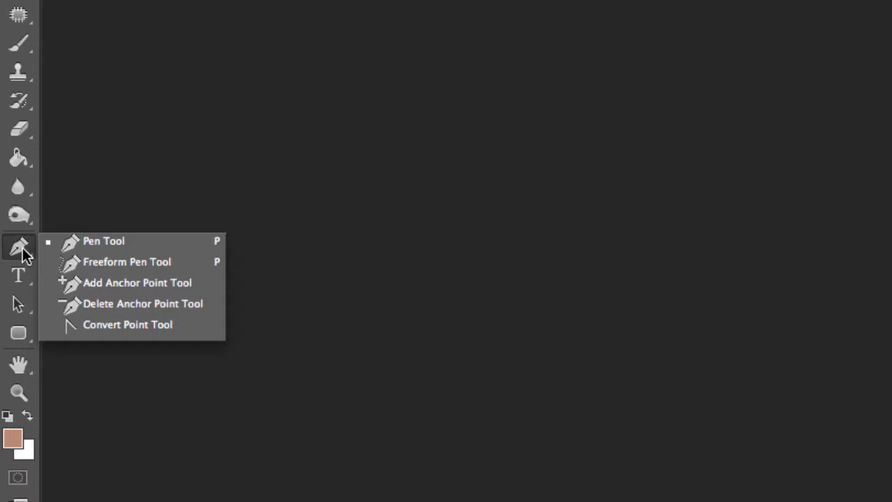
View the Type and Path Selection flyouts, then choose Custom Shape Tool from the shape flyout
click(28, 289)
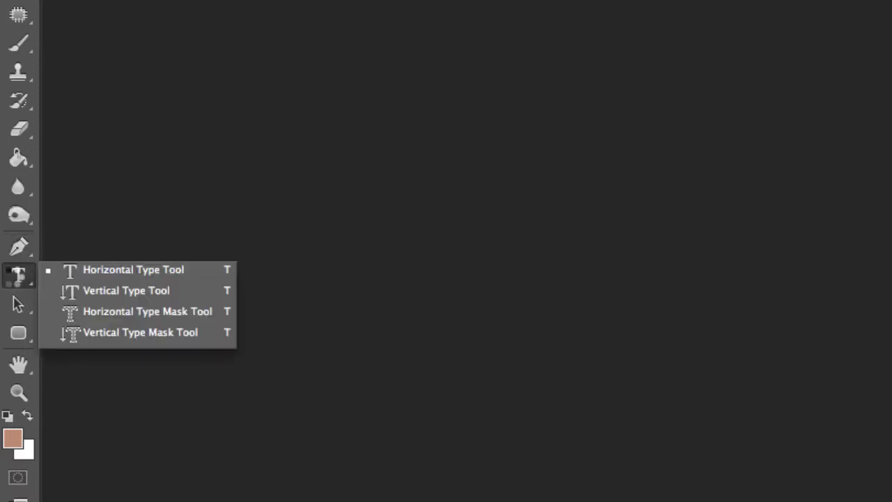
click(22, 308)
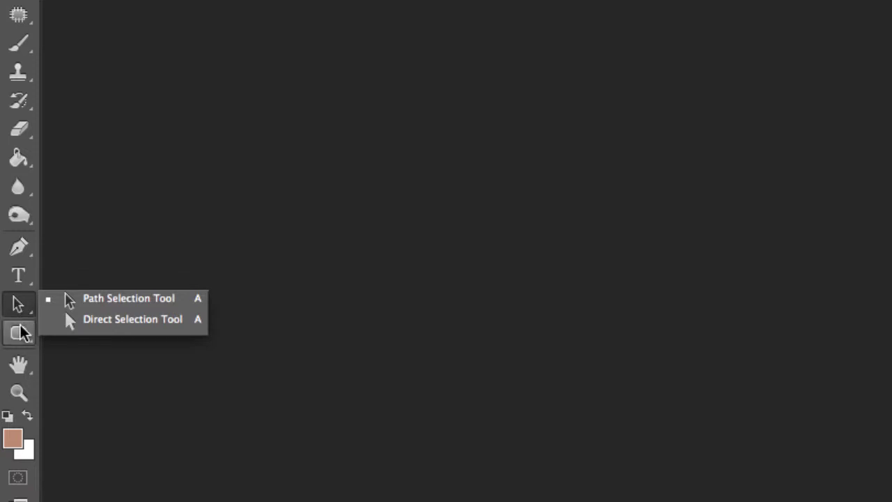
click(20, 335)
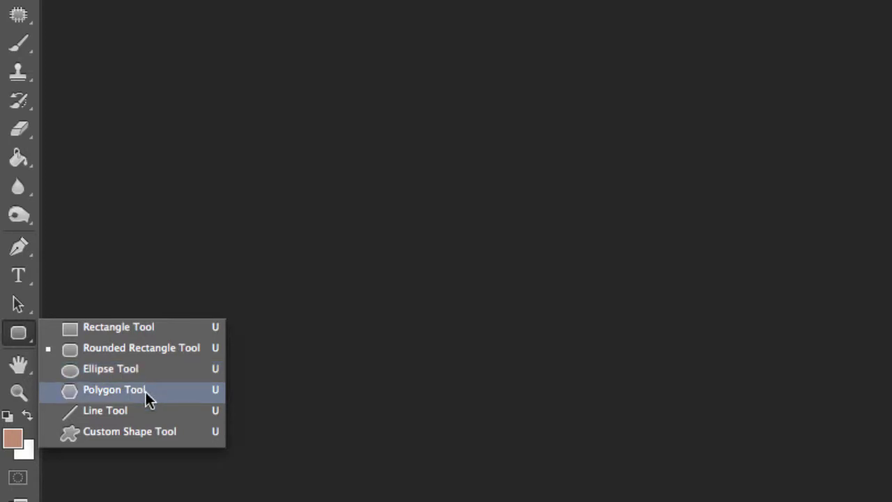
click(147, 433)
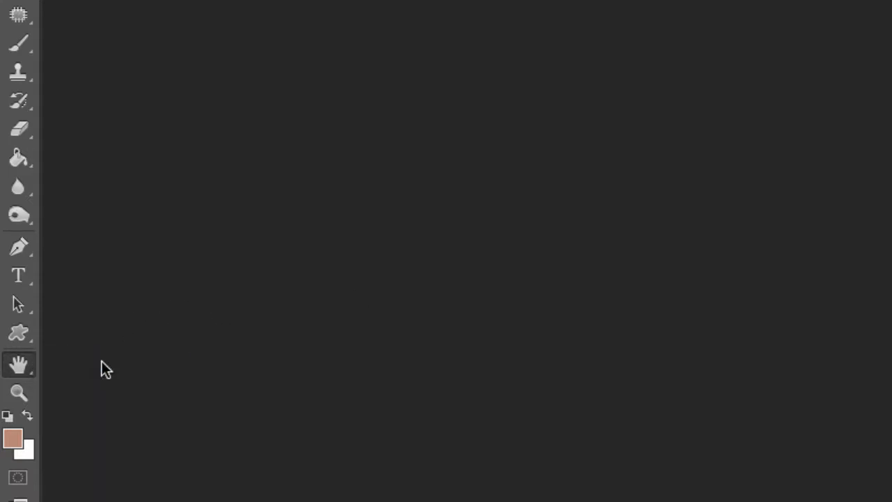
Show the Hand tool's flyout of variants
click(21, 365)
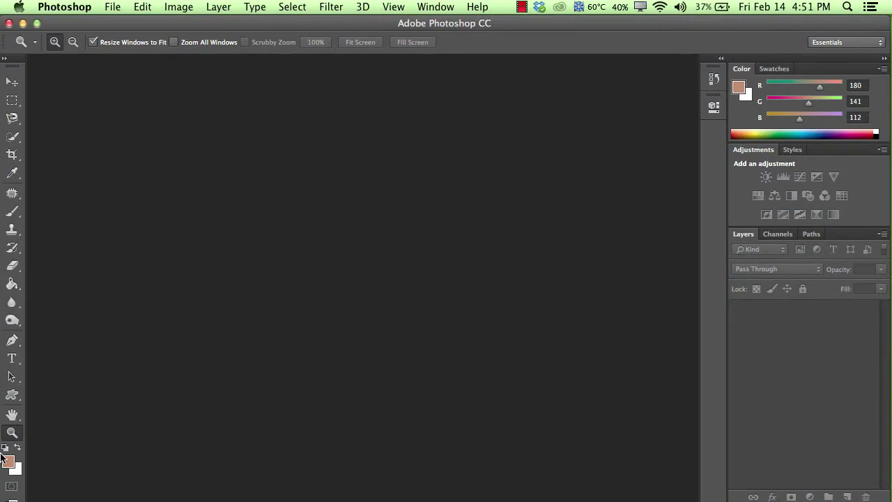
In the foreground Color Picker, try browns, blues and greens, including hex 00ff00 and 0000ff
click(10, 465)
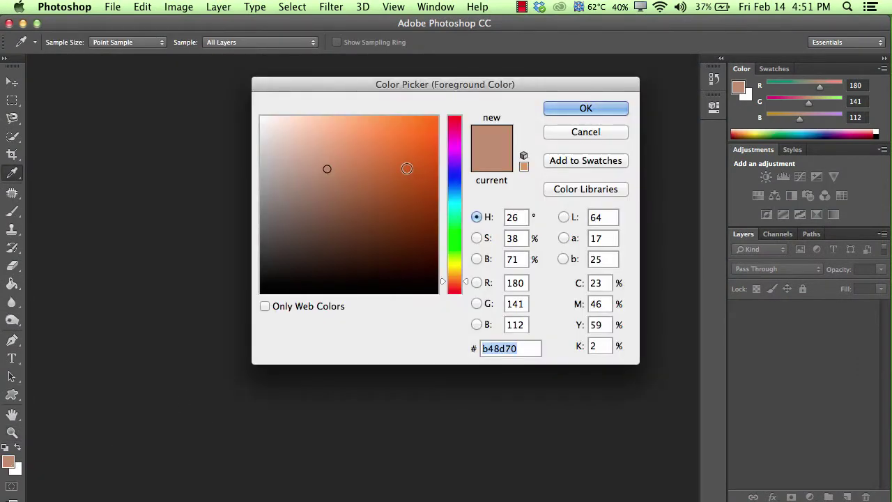
mouse_move(346, 144)
mouse_down()
mouse_move(338, 232)
mouse_move(346, 139)
mouse_move(327, 195)
mouse_move(343, 226)
mouse_up()
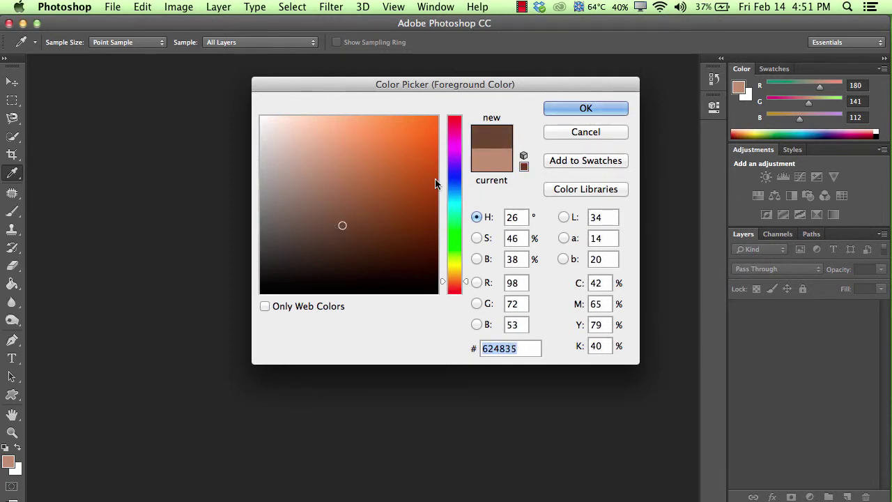
mouse_move(453, 169)
mouse_down()
mouse_move(456, 226)
mouse_move(457, 152)
mouse_move(456, 183)
mouse_up()
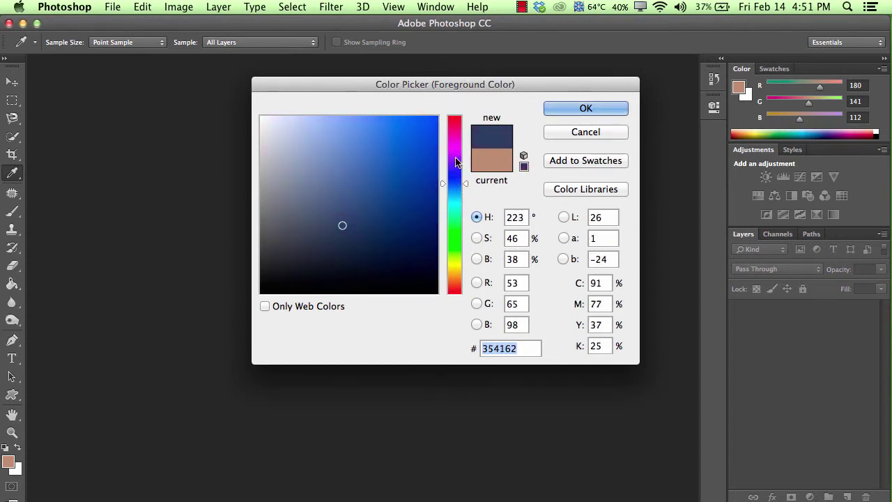
click(390, 150)
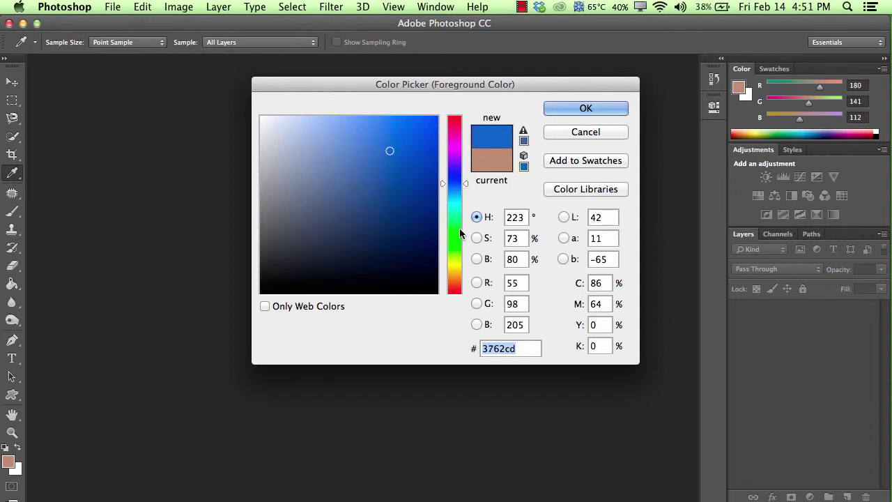
drag(460, 234, 460, 235)
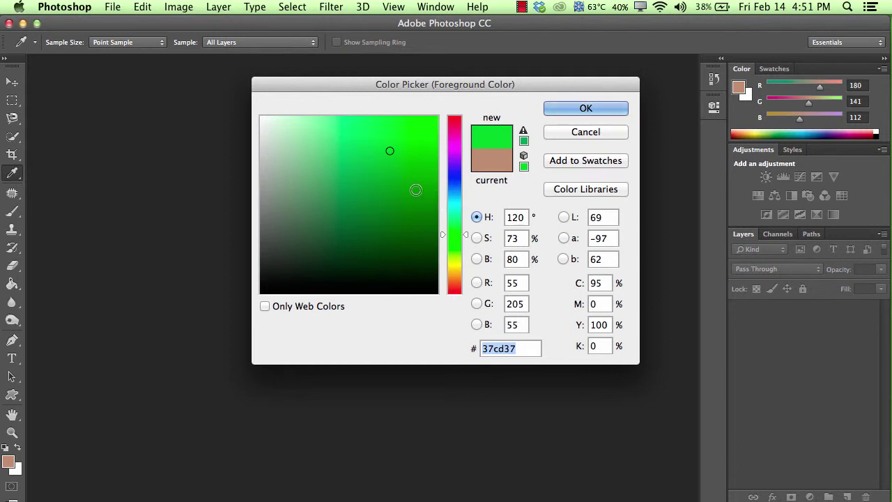
mouse_move(416, 190)
mouse_down()
mouse_move(408, 241)
mouse_move(331, 189)
mouse_move(365, 151)
mouse_up()
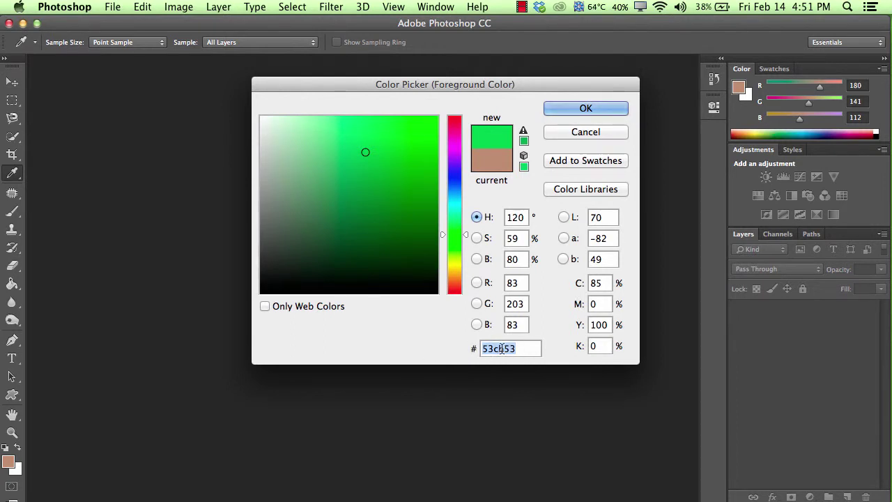
text(00ff00)
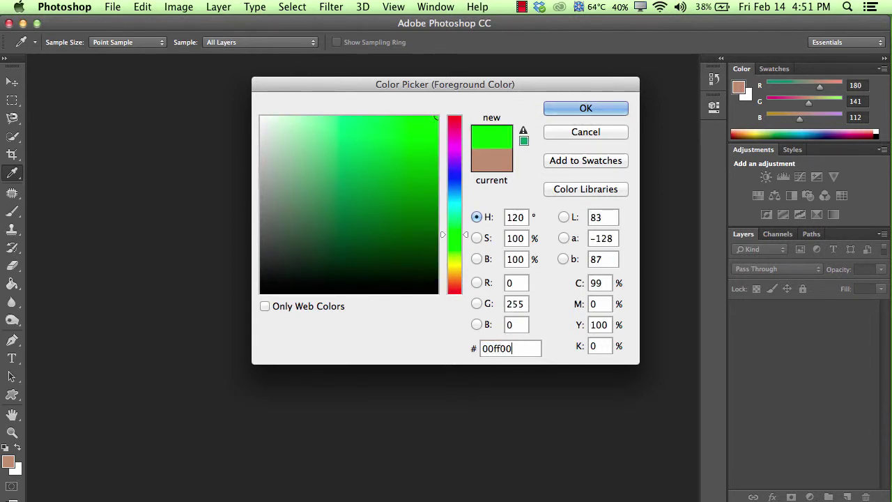
drag(482, 348, 492, 346)
click(491, 347)
drag(512, 347, 471, 349)
text(000)
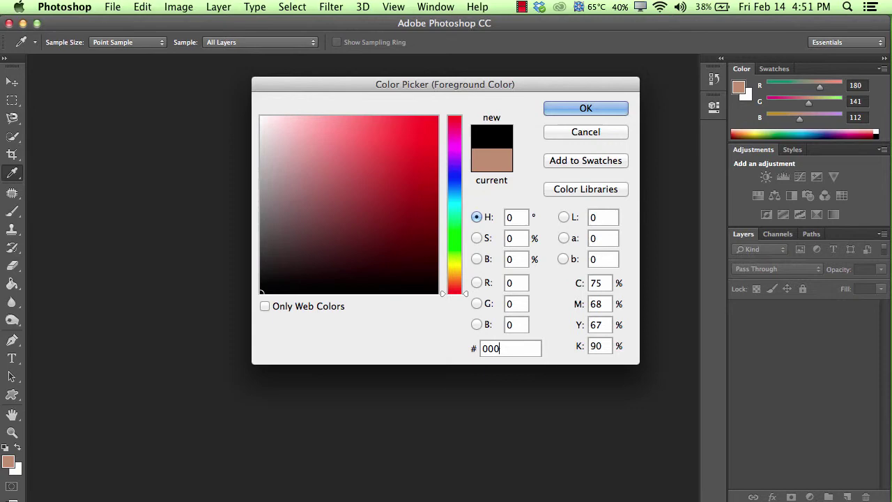
text(00ff)
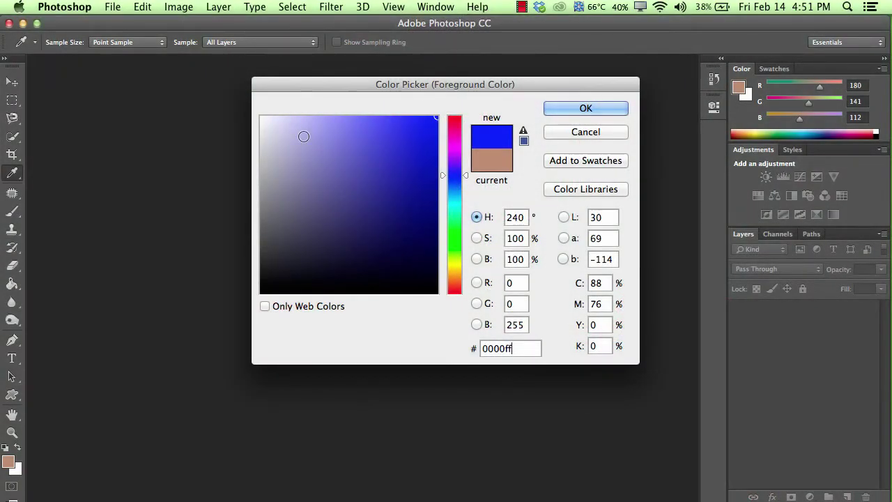
Try white and black, then enter hex ffffff and confirm white as the foreground colour
drag(303, 136, 262, 119)
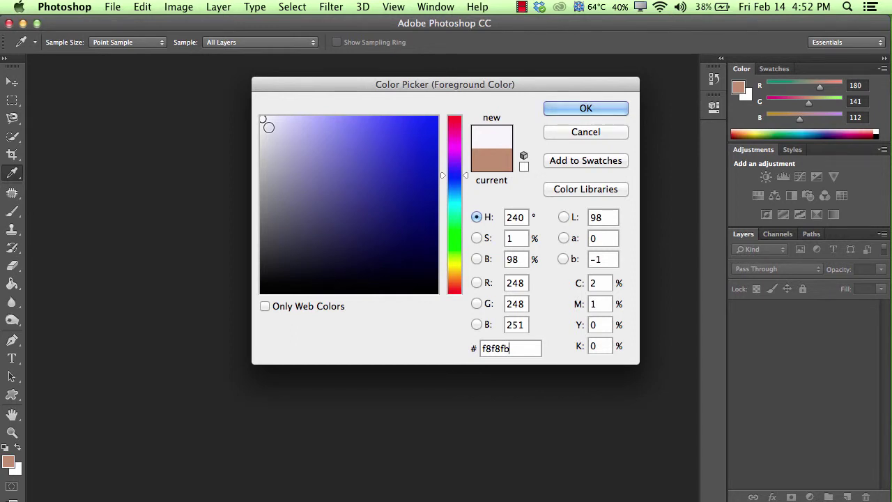
mouse_move(269, 126)
mouse_down()
mouse_move(176, 55)
mouse_move(233, 91)
mouse_up()
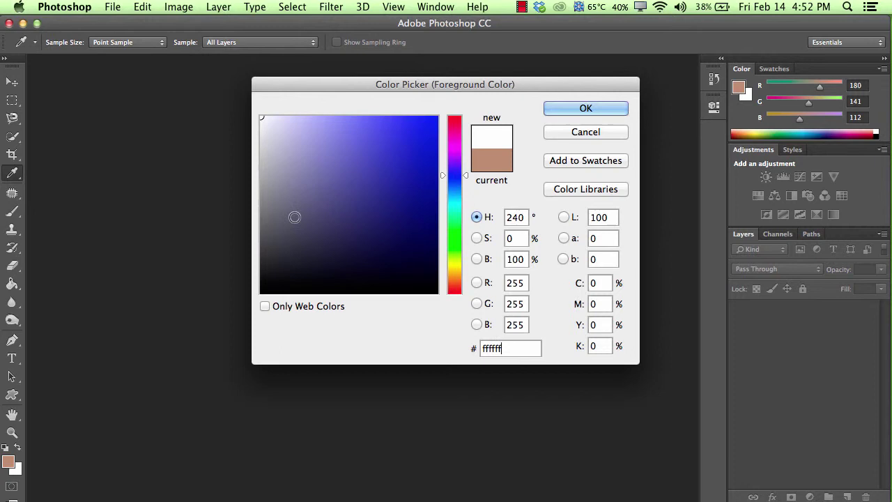
click(282, 273)
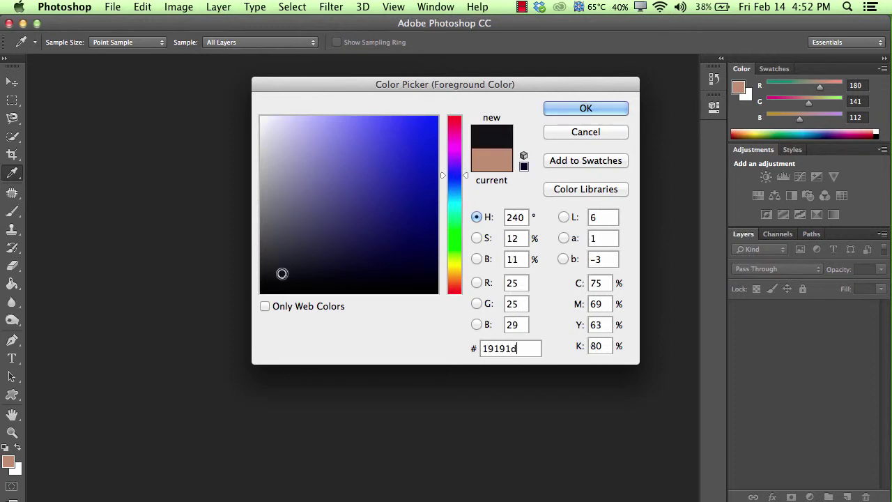
drag(282, 274, 231, 322)
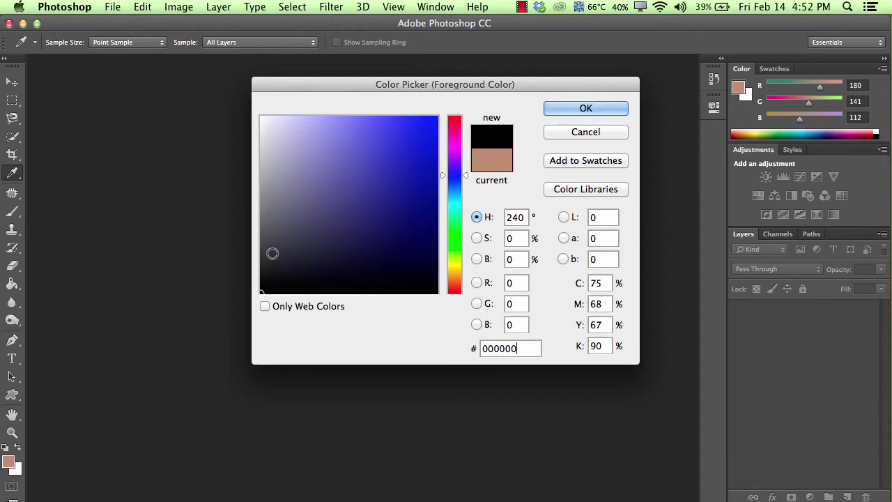
key(super+a)
text(ffffff)
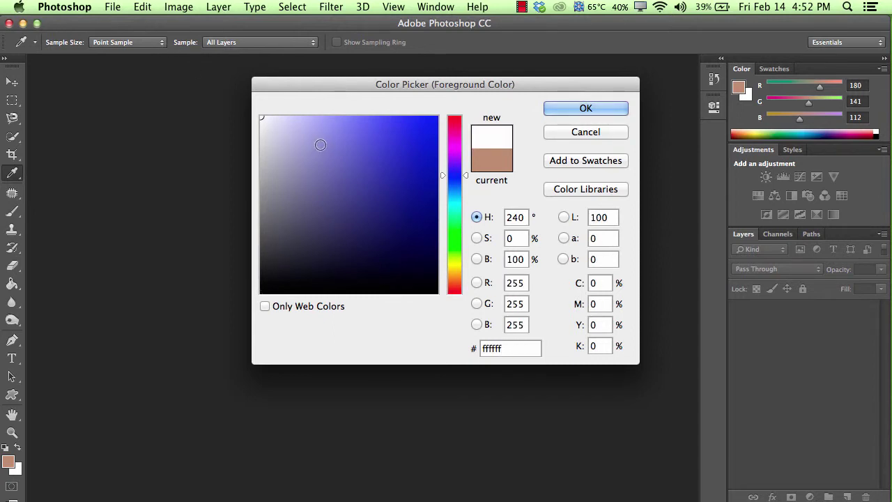
click(597, 109)
key(z)
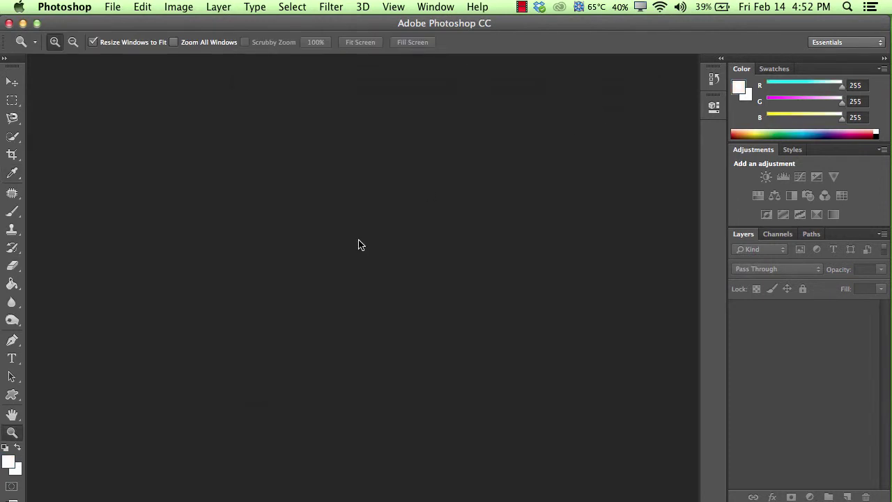
Make the foreground bright blue (RGB 43/43/242) and the background dark navy (10255c)
click(20, 474)
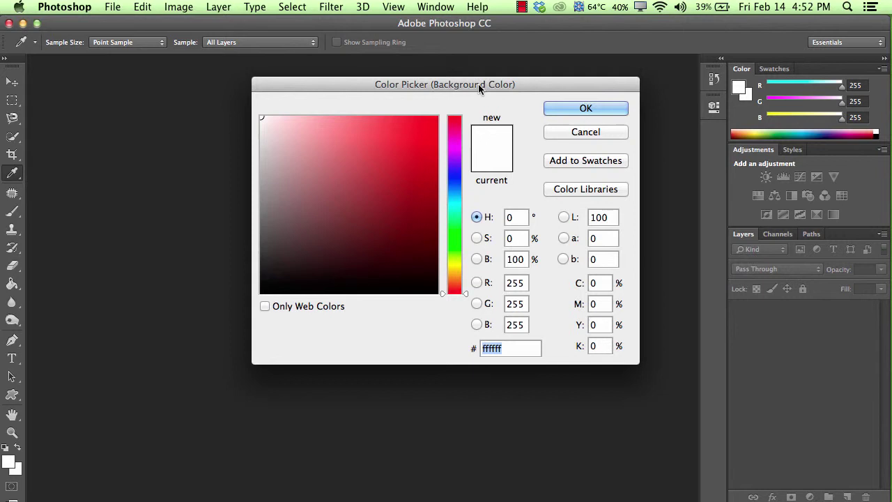
click(578, 109)
key(z)
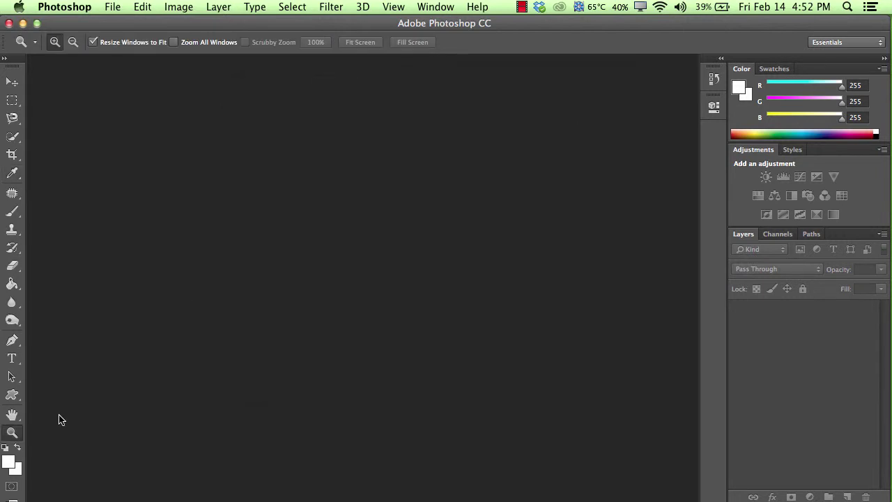
click(8, 463)
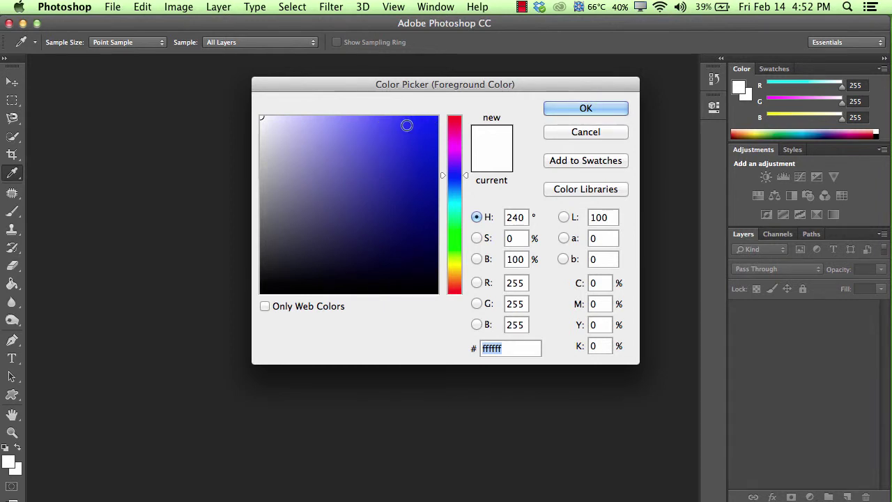
click(406, 125)
click(591, 110)
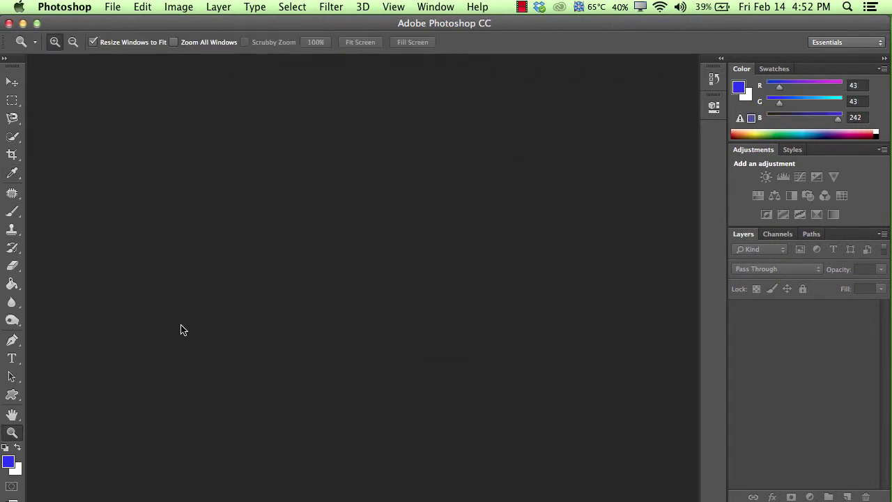
click(15, 472)
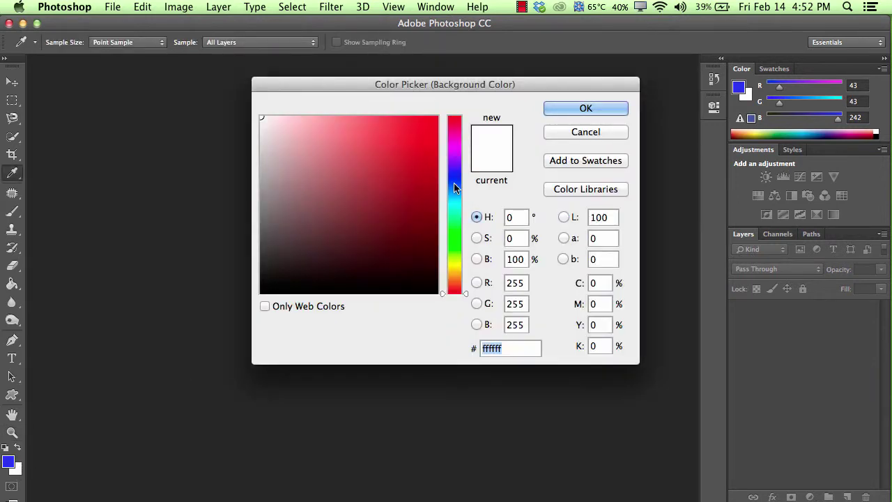
click(408, 229)
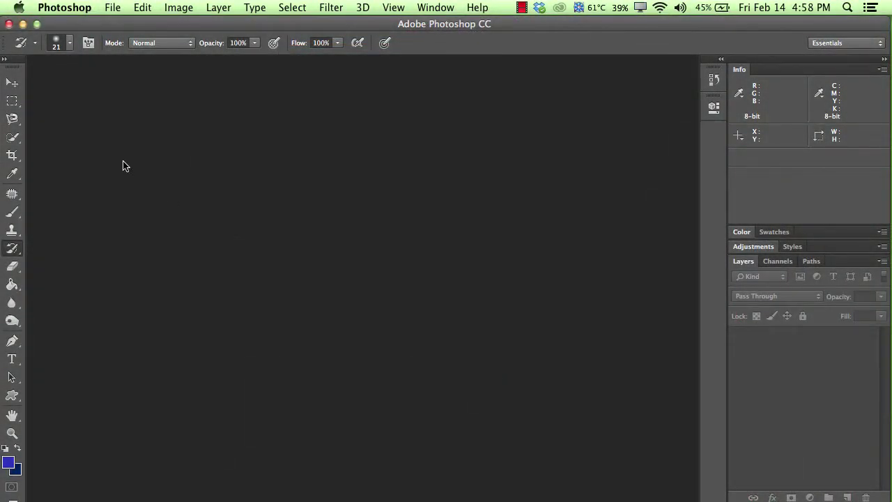
Try Move, Marquee and Magnetic Lasso, toggle Auto-Select on and off, then keep Rectangular Marquee
click(12, 83)
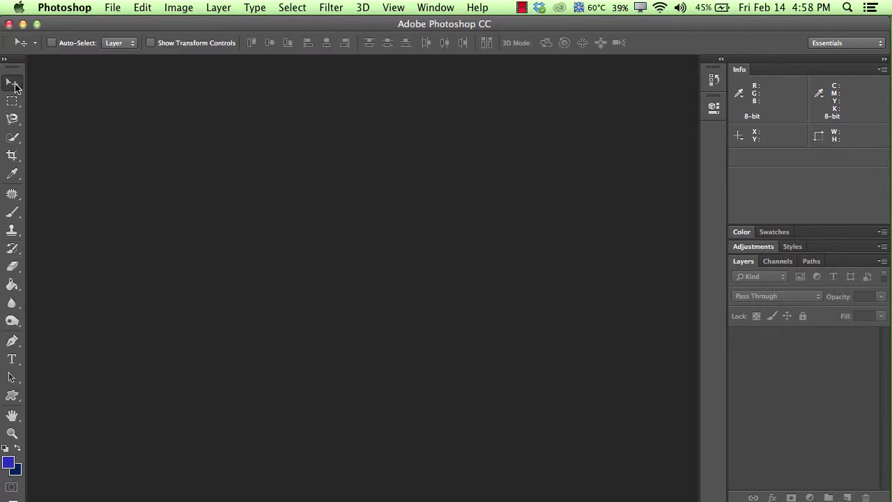
click(13, 102)
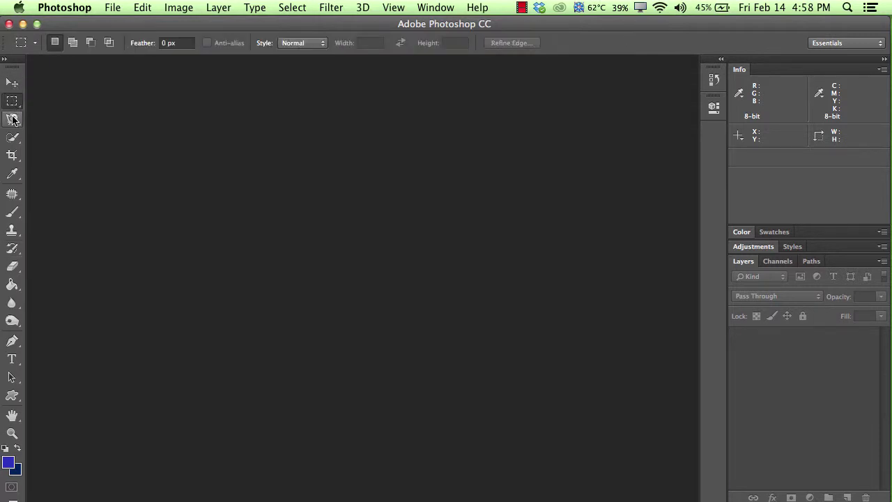
click(12, 118)
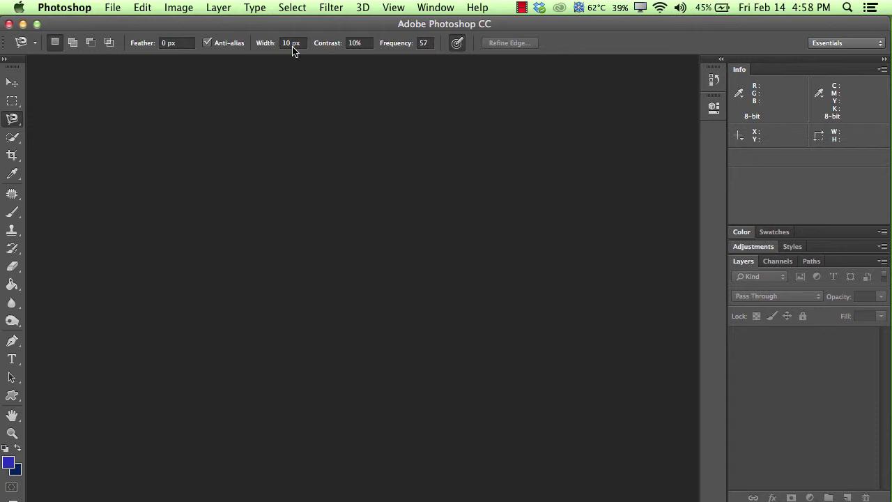
click(9, 85)
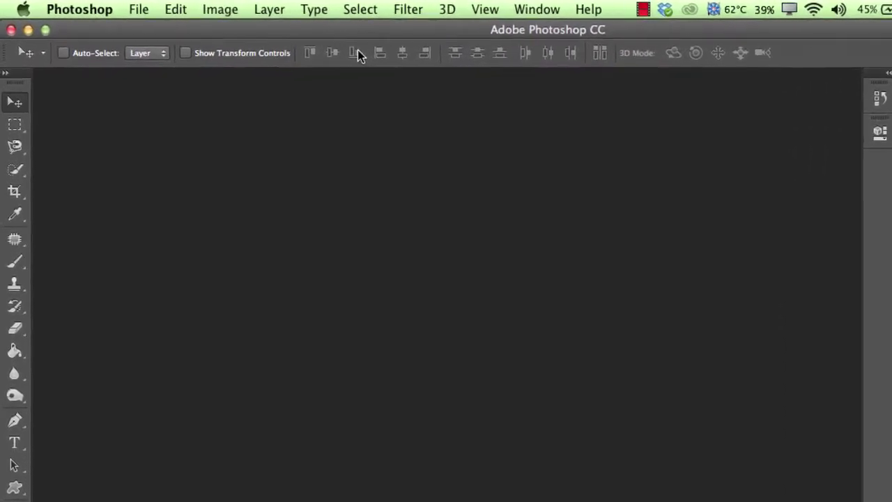
click(116, 62)
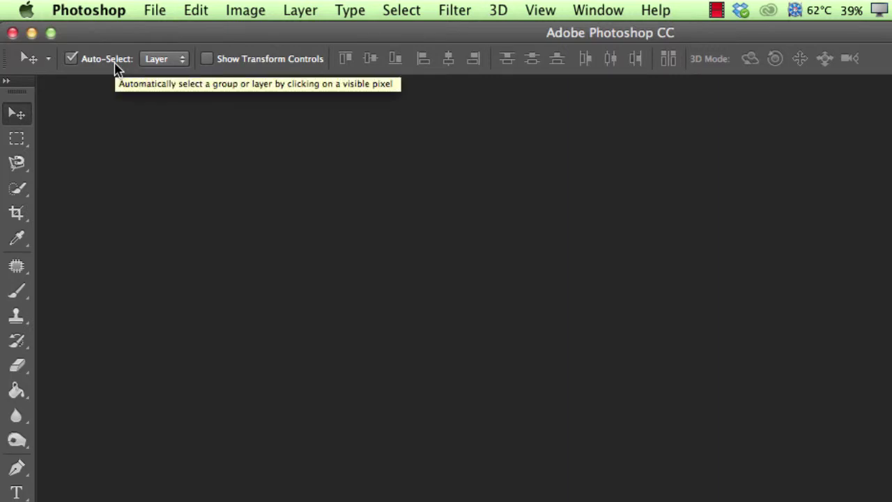
click(115, 62)
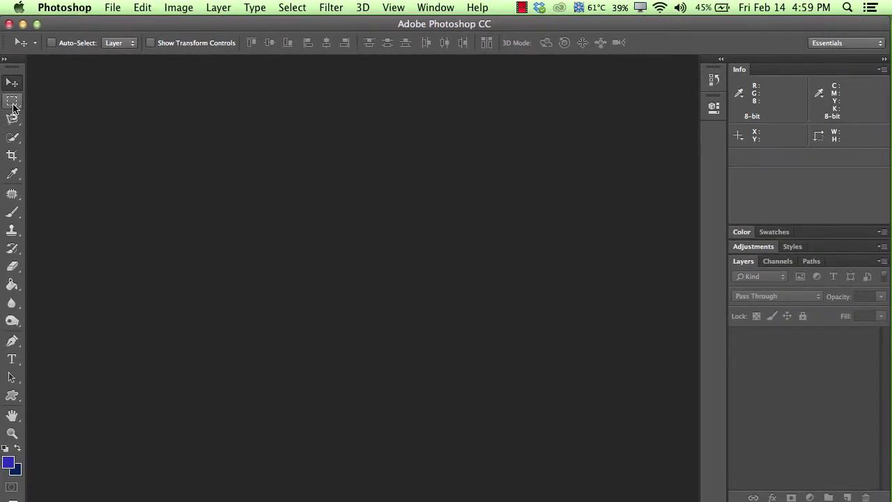
click(12, 106)
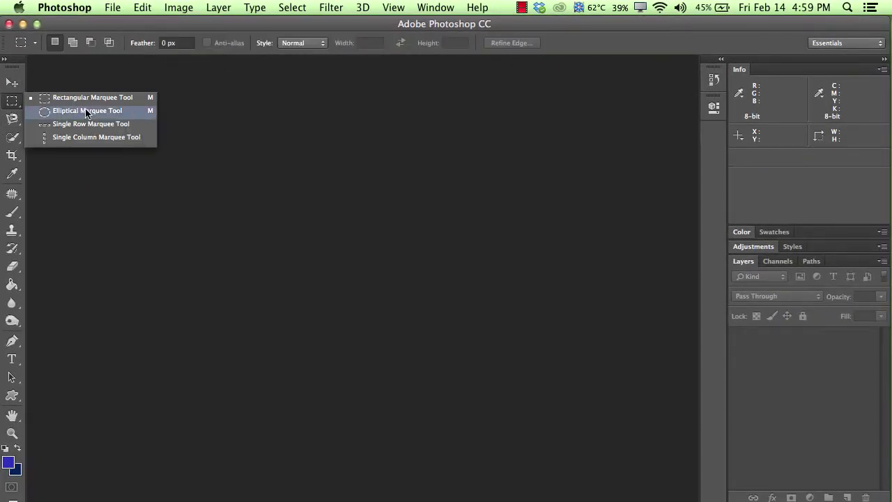
click(95, 103)
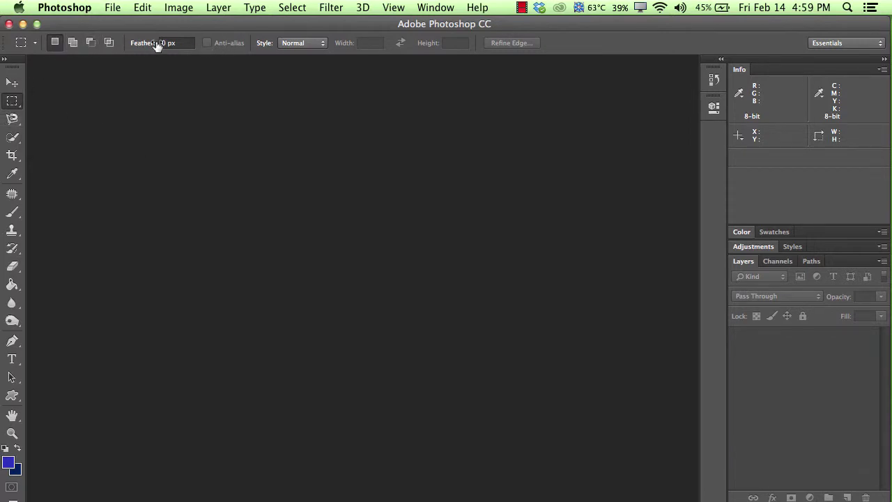
Select the Type tool and confirm its font is Impact at 30 pt
click(12, 358)
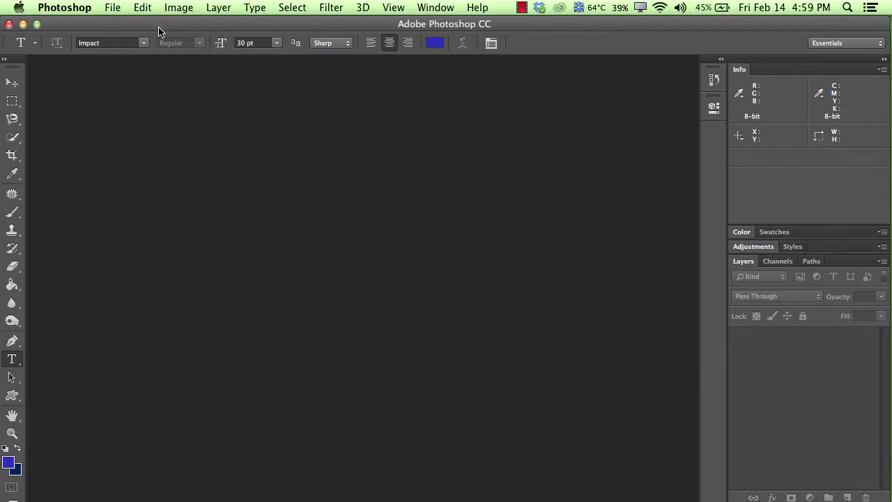
click(143, 43)
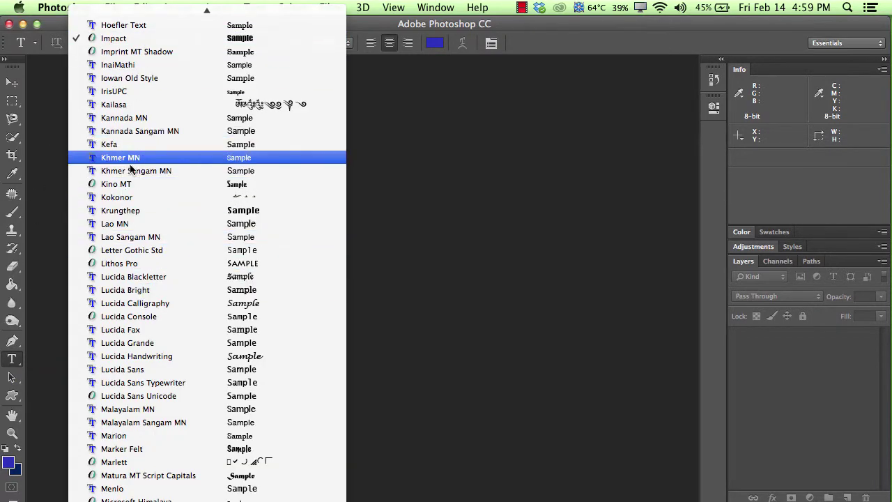
click(488, 43)
click(276, 43)
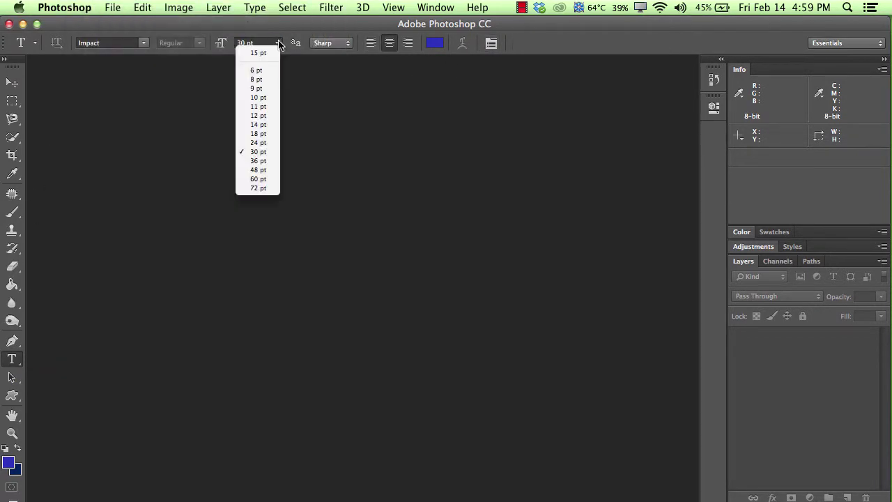
click(504, 45)
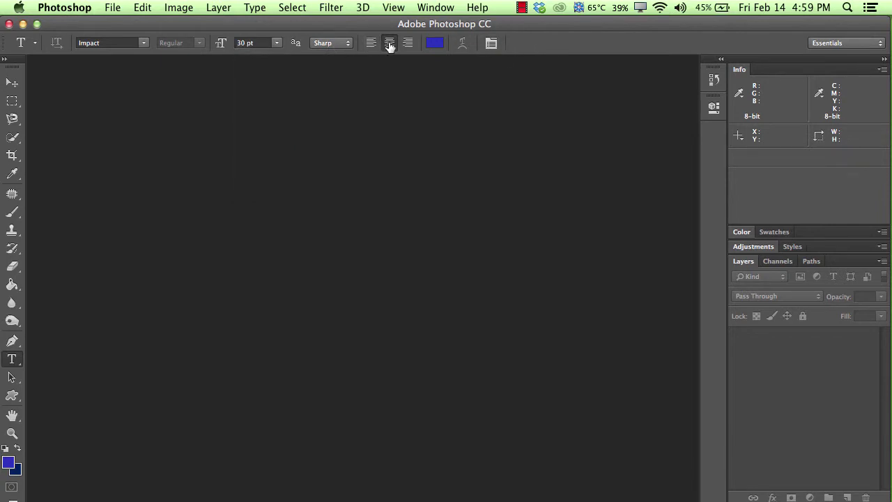
Change the text colour to the stronger blue 1515da
click(434, 43)
click(421, 142)
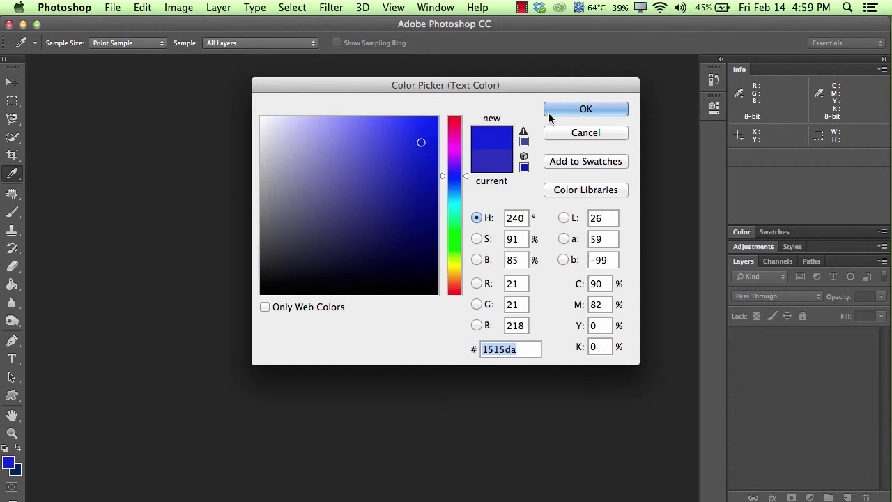
click(563, 112)
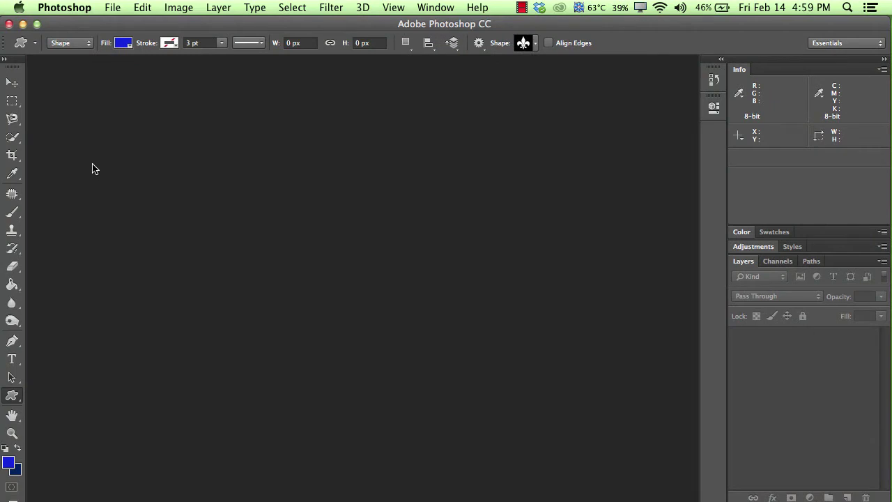
click(12, 83)
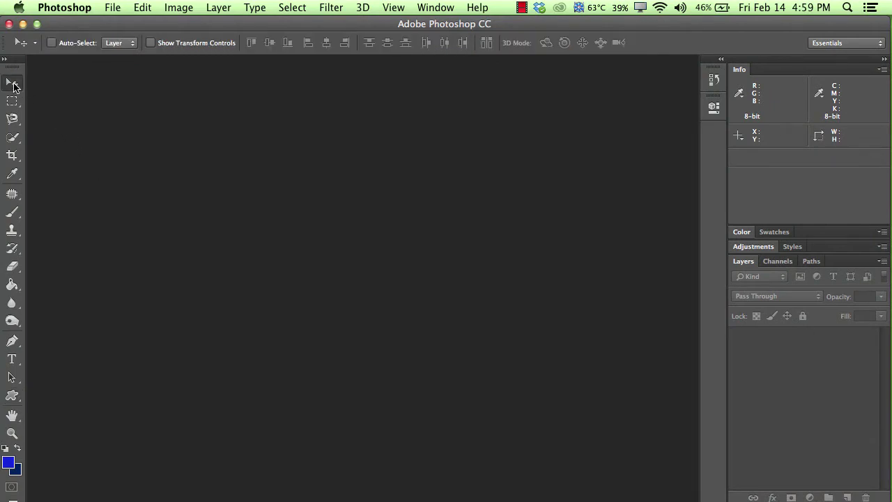
click(12, 102)
click(14, 118)
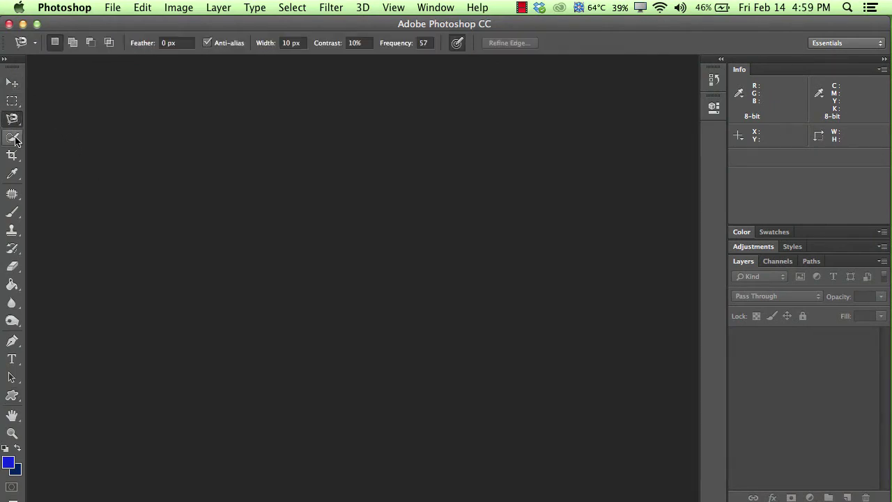
click(13, 138)
click(12, 155)
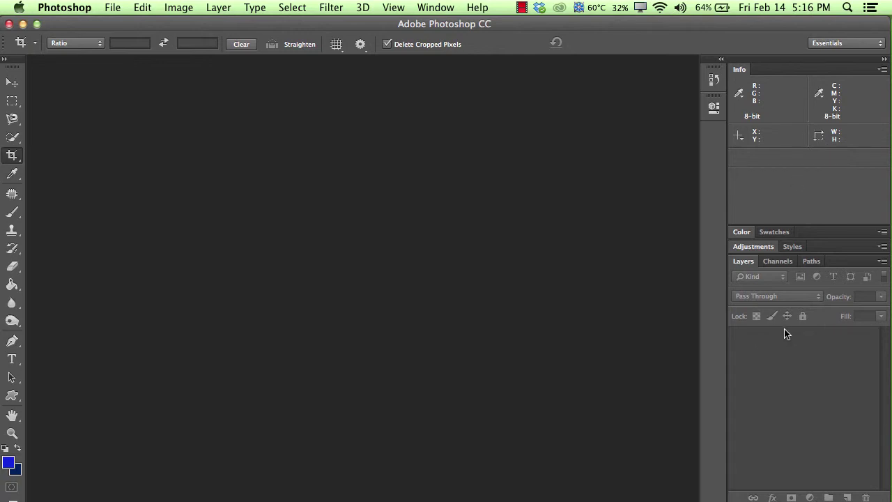
Reset the Essentials workspace via Window > Workspace, then collapse the Adjustments panel to its tab
click(428, 9)
mouse_move(441, 39)
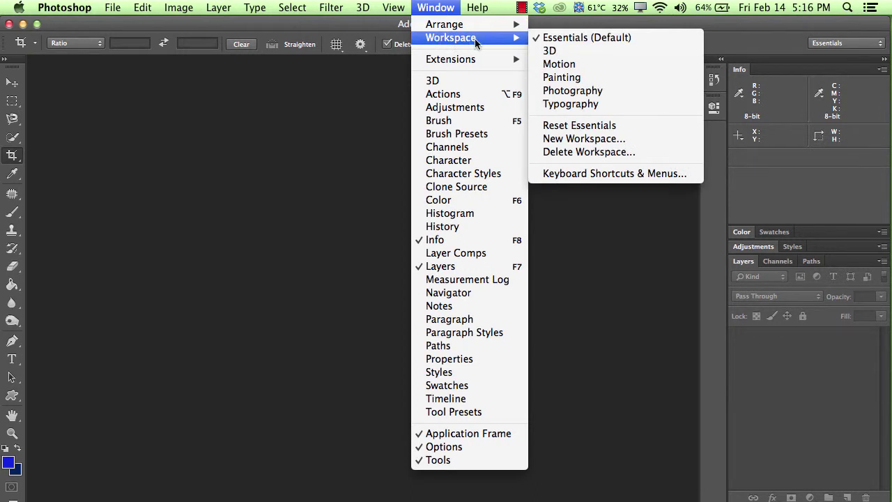
click(593, 133)
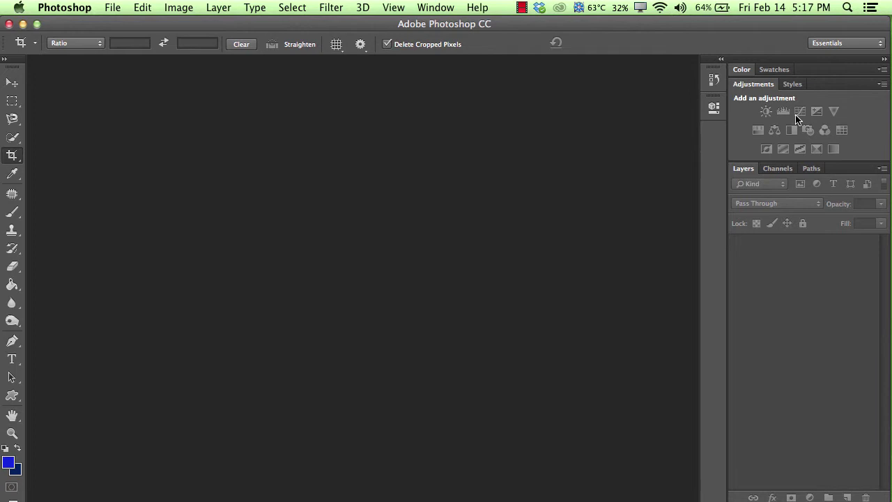
double_click(759, 85)
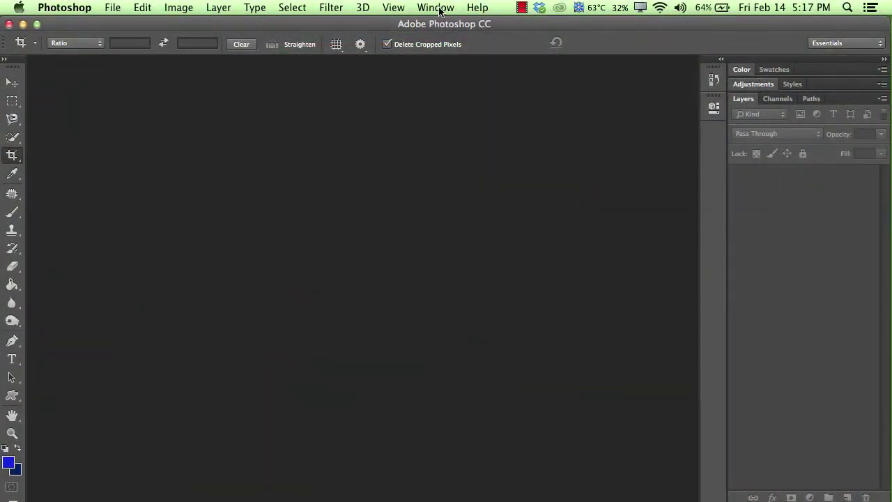
Show the Info panel, dock it above the Color panel, and collapse the Properties panel
click(434, 9)
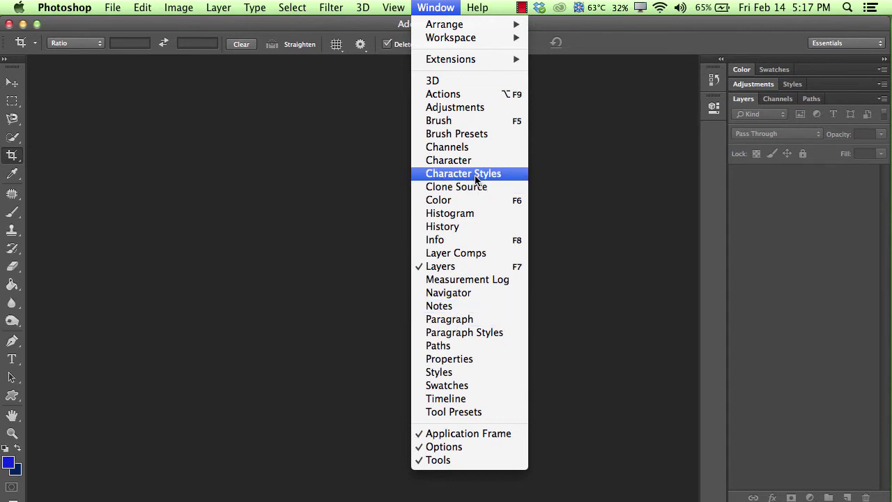
click(458, 241)
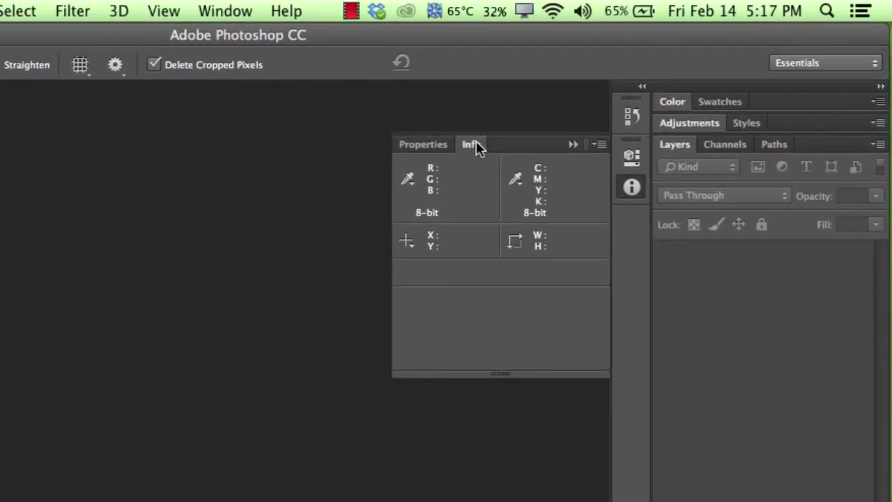
drag(499, 146, 571, 131)
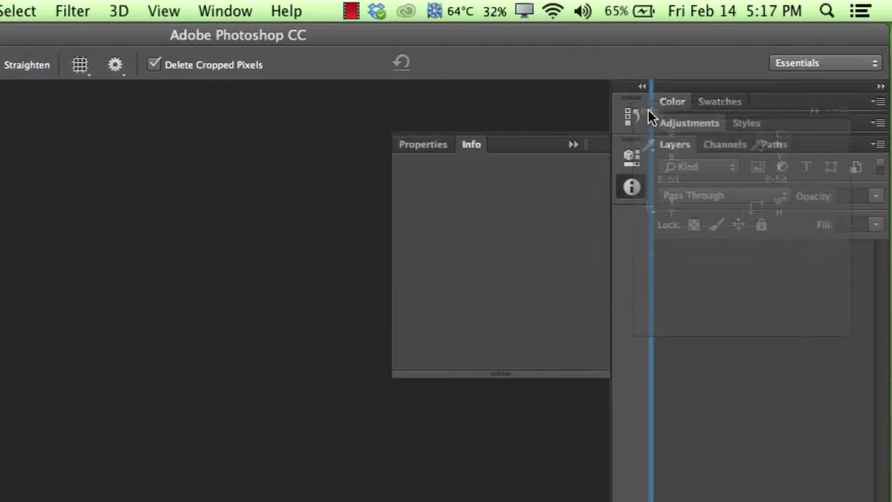
drag(648, 109, 675, 99)
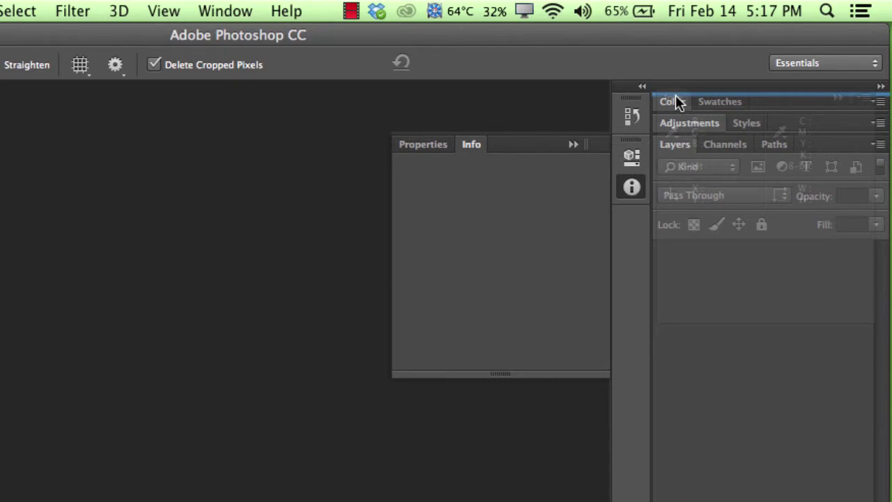
drag(676, 102, 676, 102)
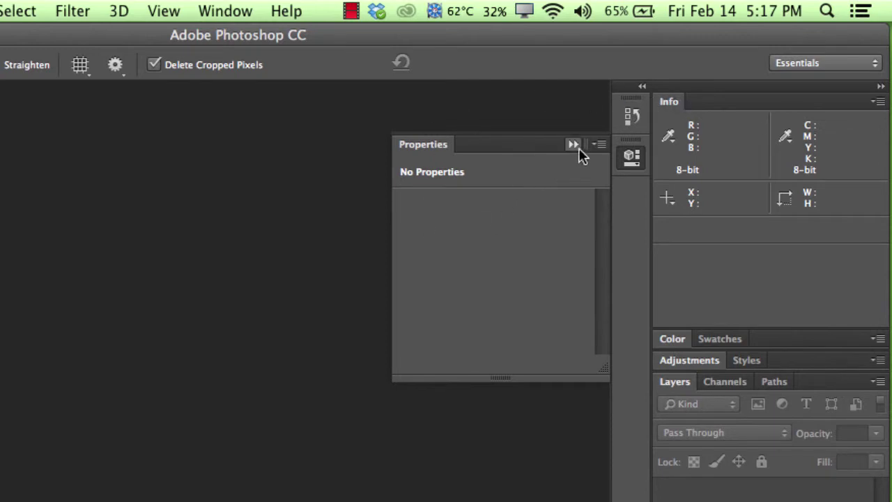
click(572, 145)
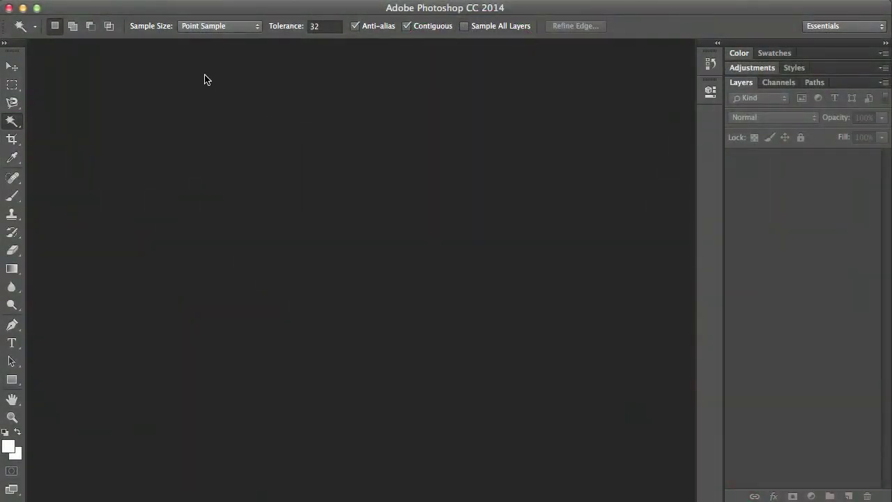
Create a new white 181 × 57 pixel document
click(64, 2)
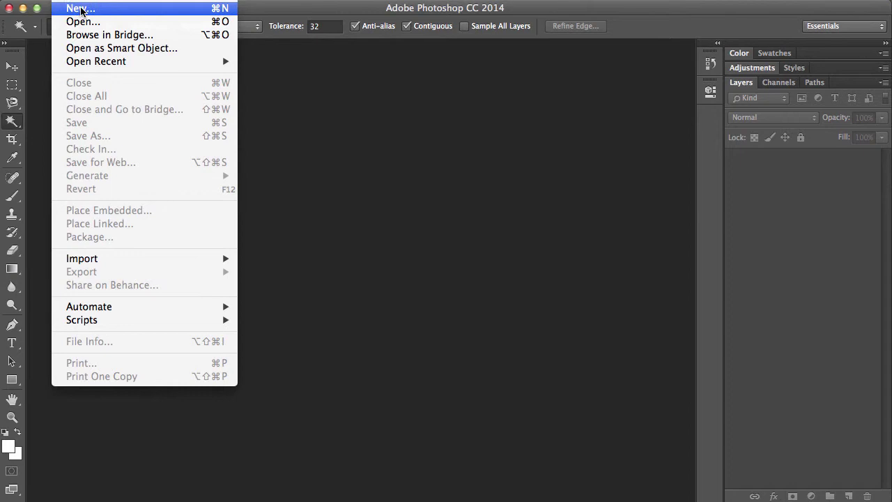
click(81, 11)
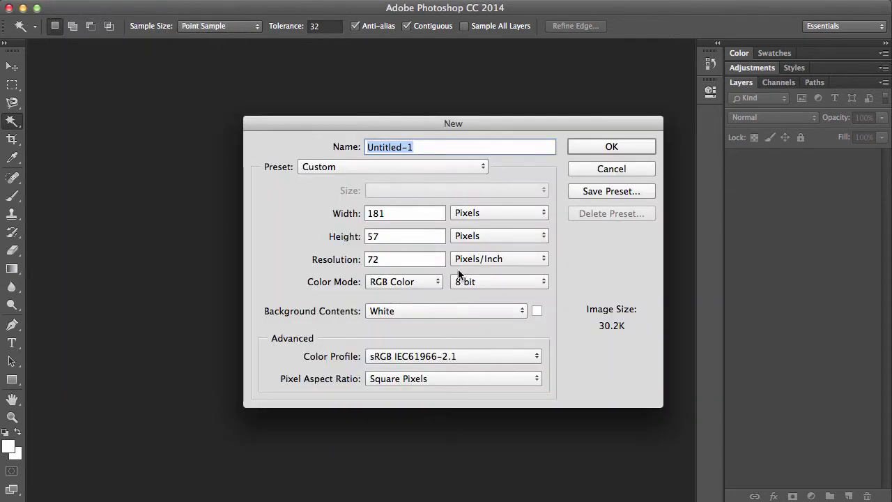
click(603, 148)
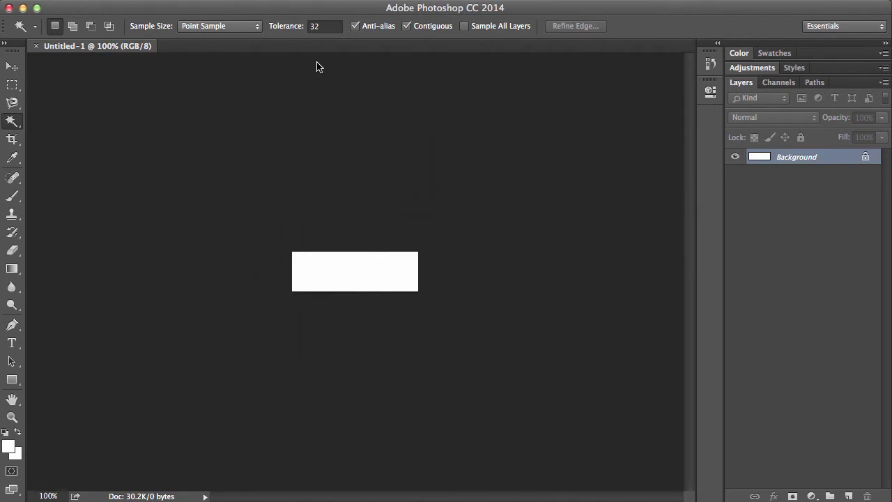
Turn on rulers along the top and left edges of the canvas
click(341, 3)
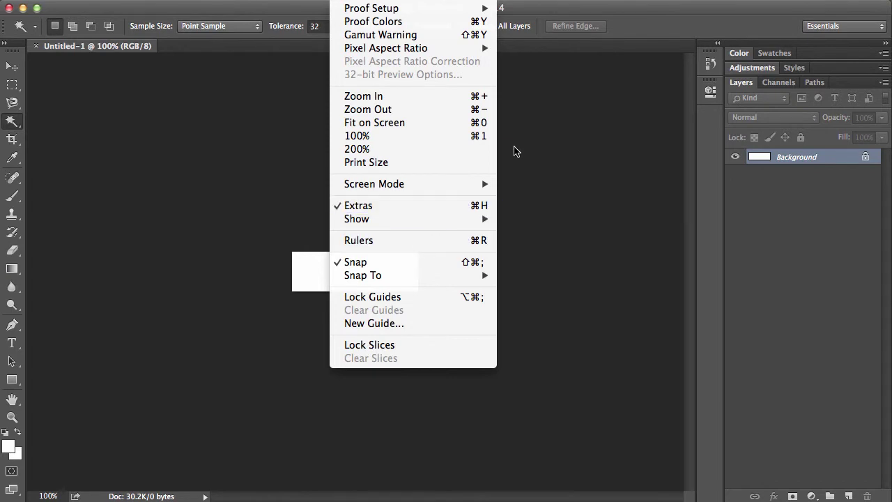
click(614, 37)
key(super+r)
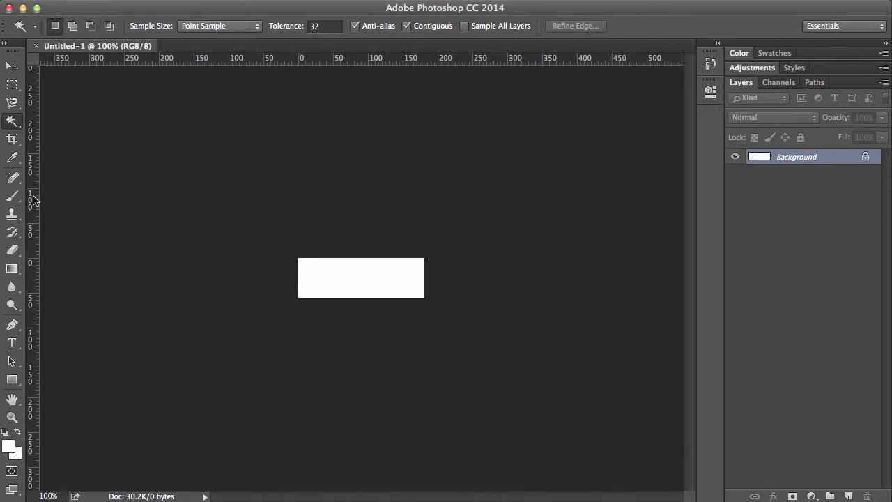
Switch the ruler units to Pixels from the top ruler's context menu
right_click(283, 61)
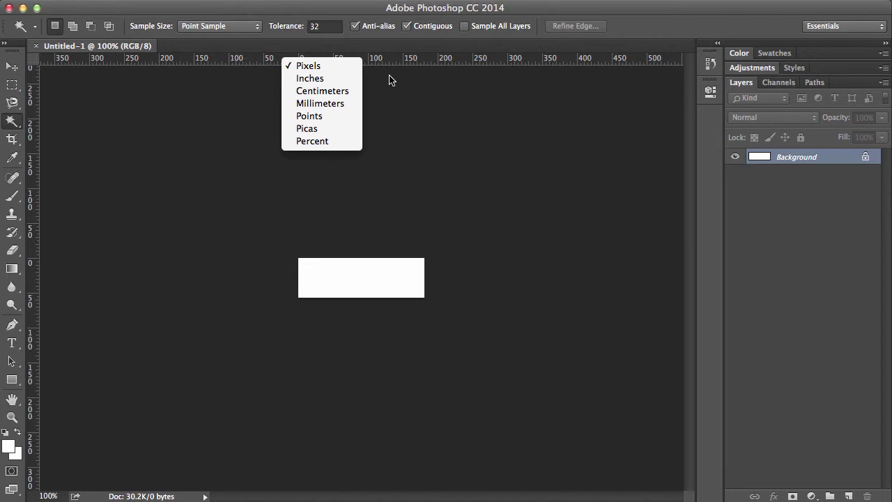
click(322, 68)
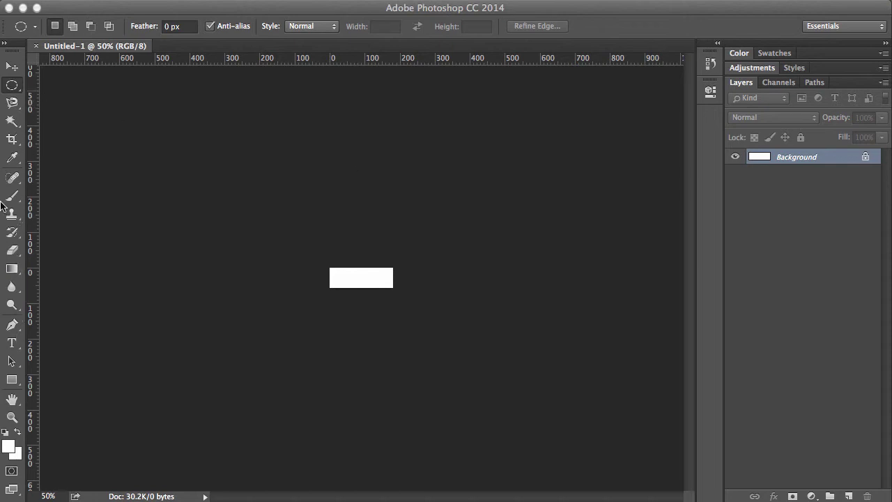
Try the marquee and lasso tools, select the Eyedropper, then float and close the Tools panel
mouse_move(13, 84)
mouse_down()
mouse_move(35, 88)
mouse_move(69, 123)
mouse_move(64, 87)
mouse_move(13, 102)
mouse_move(48, 99)
mouse_up()
click(13, 105)
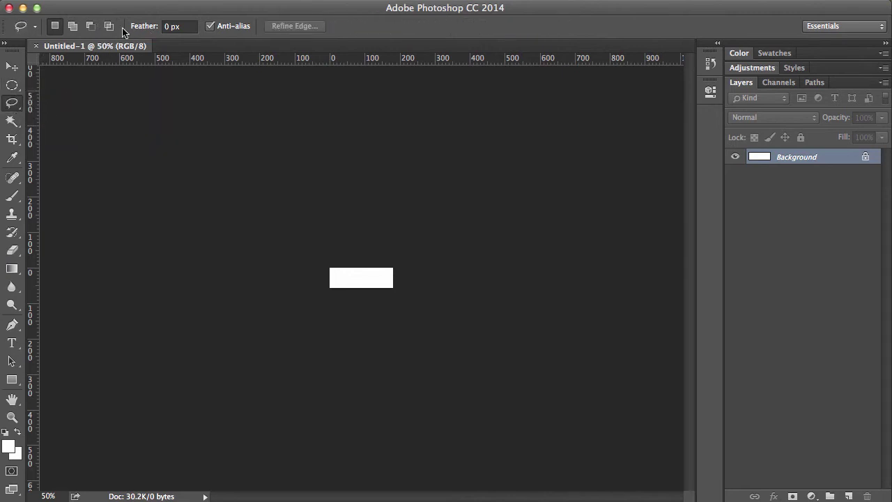
click(10, 162)
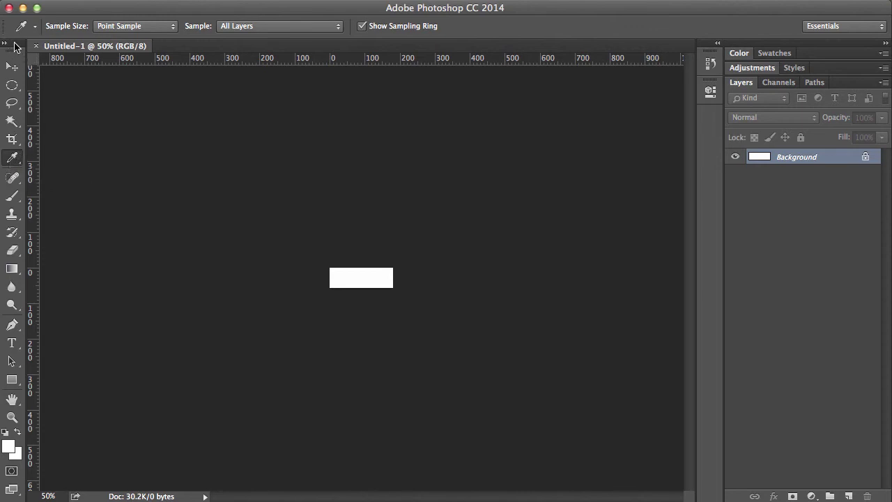
drag(18, 48, 224, 87)
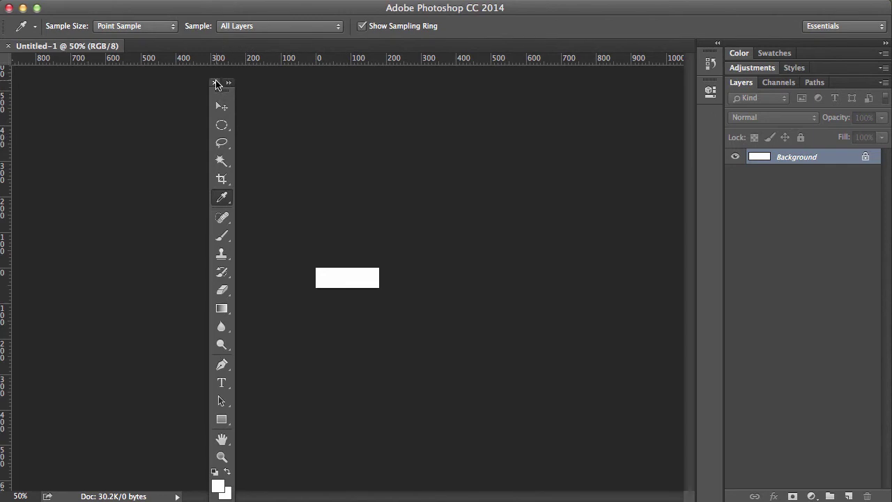
click(215, 82)
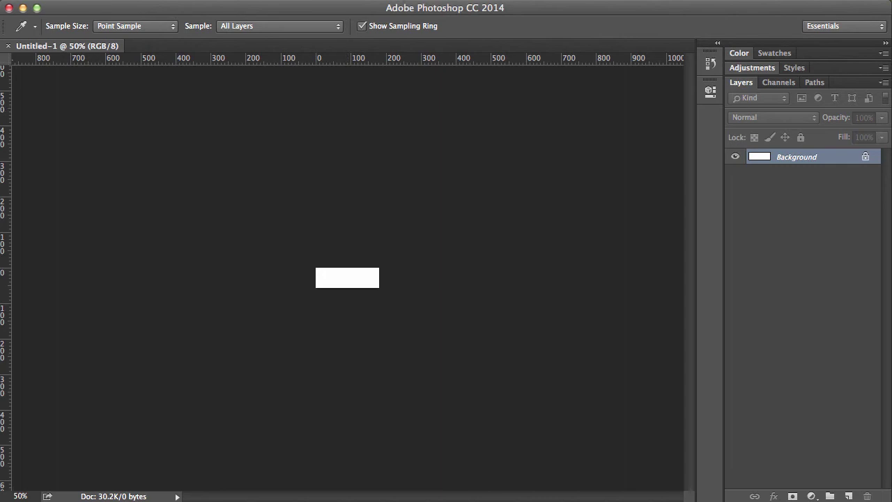
Reopen the Tools panel from the Window menu, then dismiss the menu unchanged
click(396, 1)
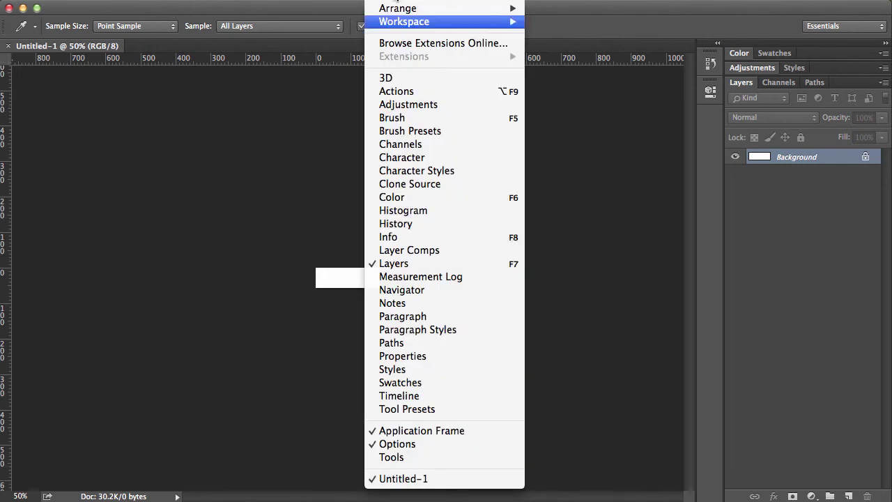
click(421, 457)
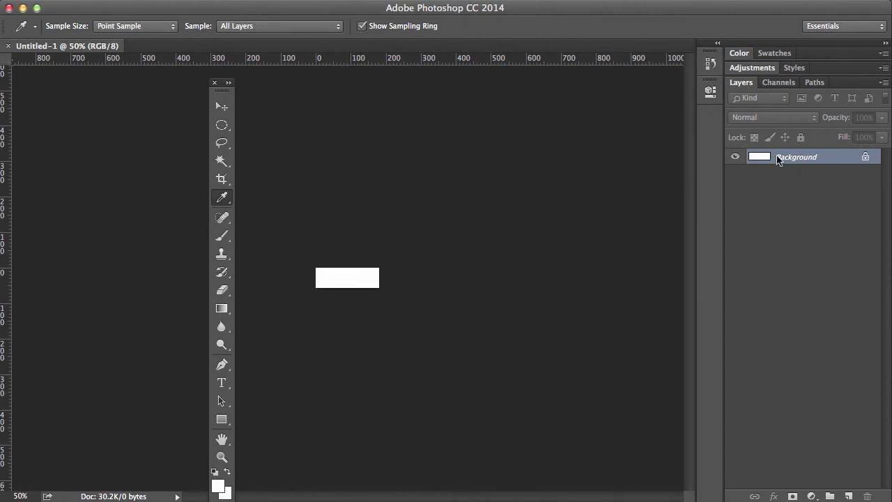
click(390, 2)
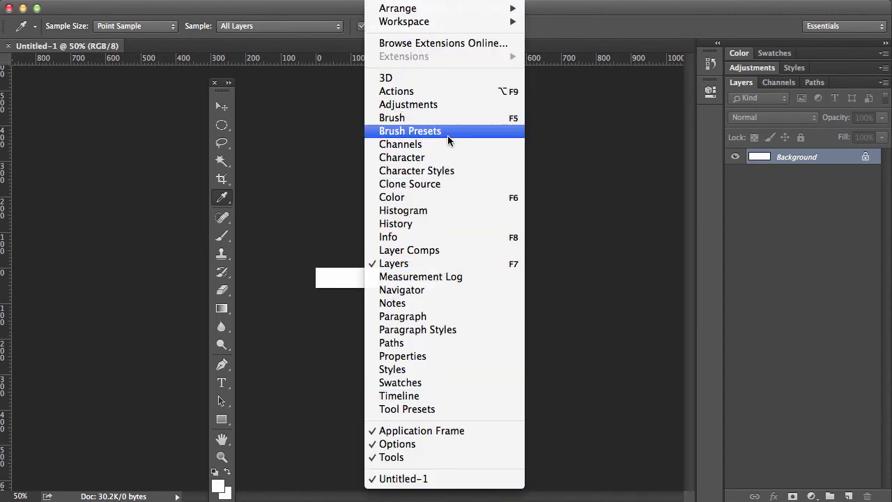
click(585, 15)
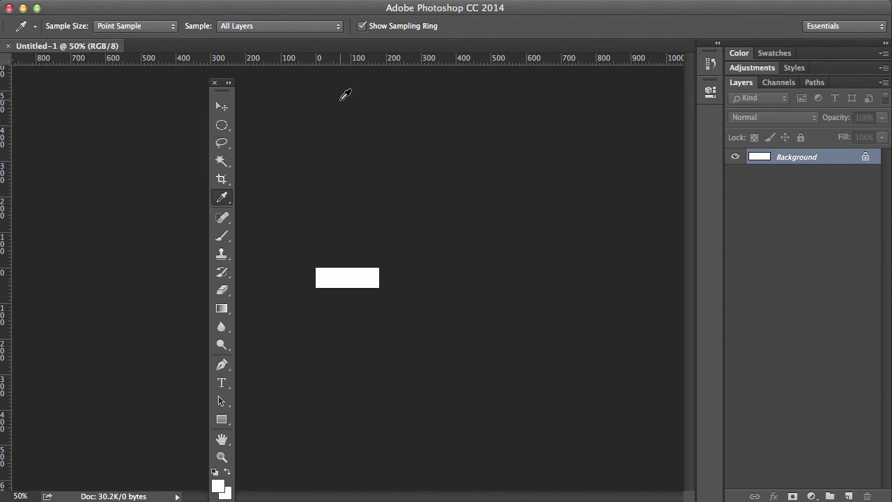
right_click(340, 60)
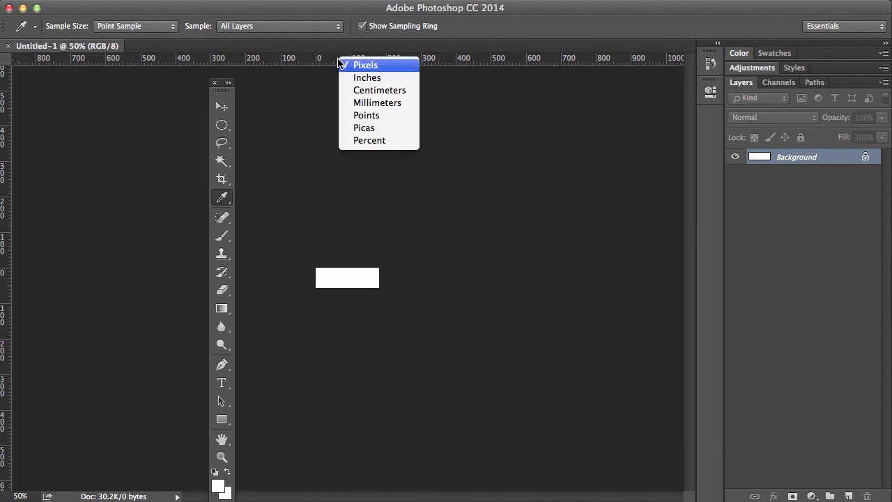
right_click(285, 60)
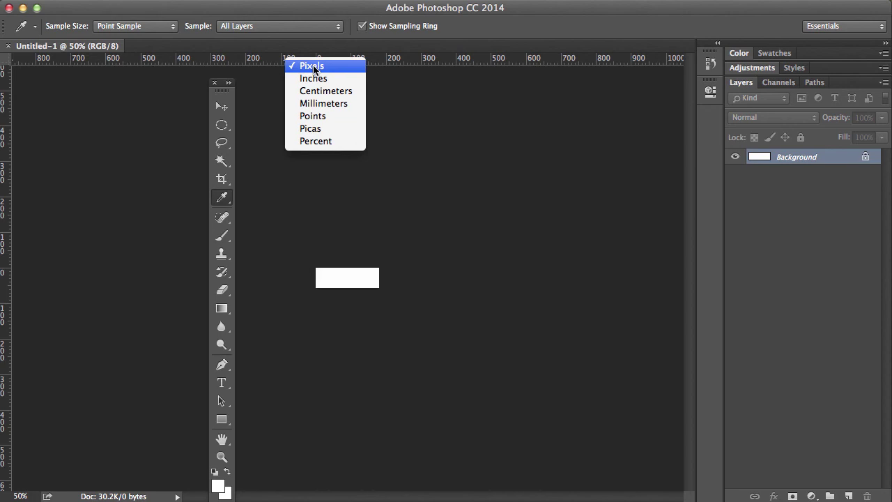
click(461, 35)
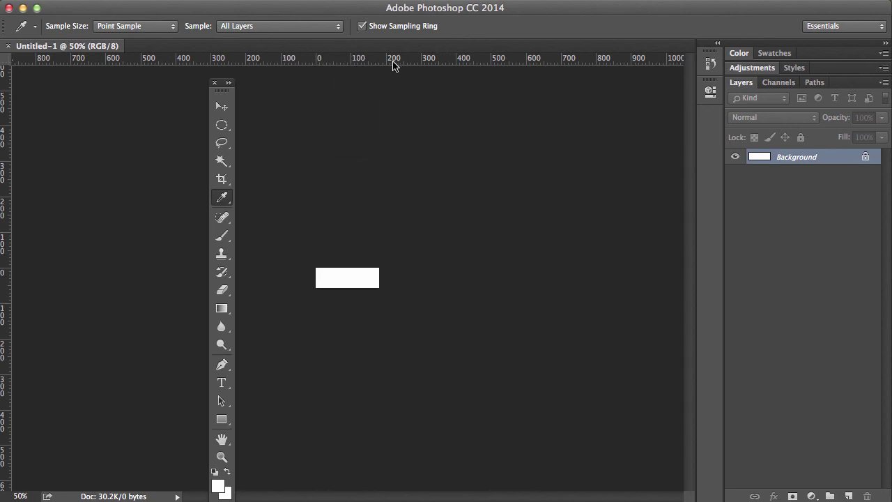